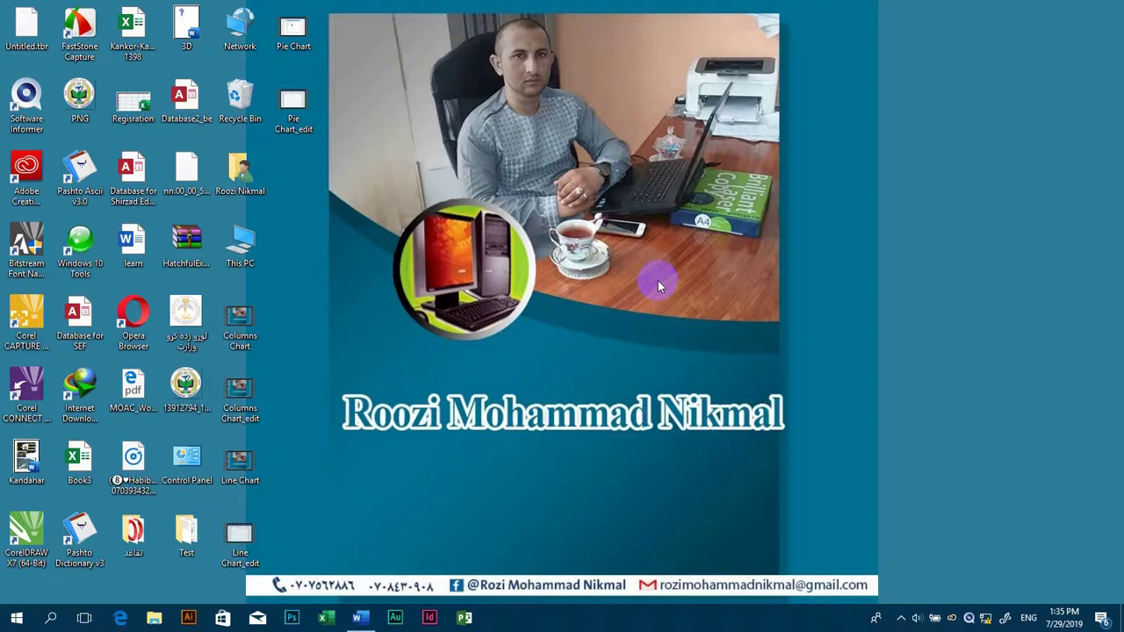
Open a blank Word document and bring up the Insert Chart dialog.
left_click(358, 618)
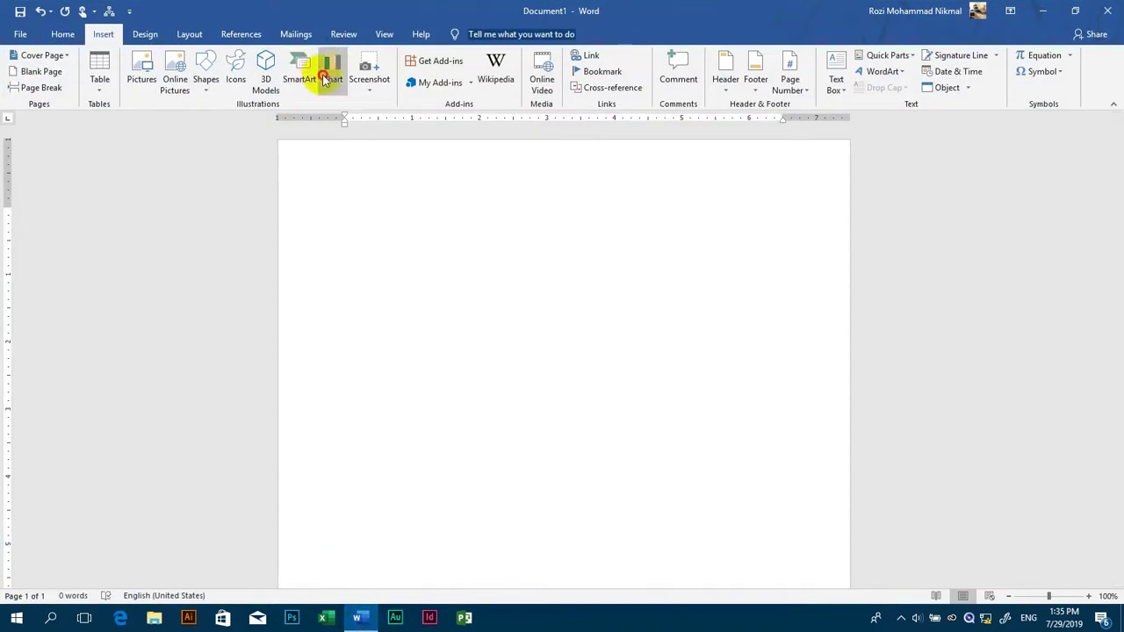
left_click(328, 75)
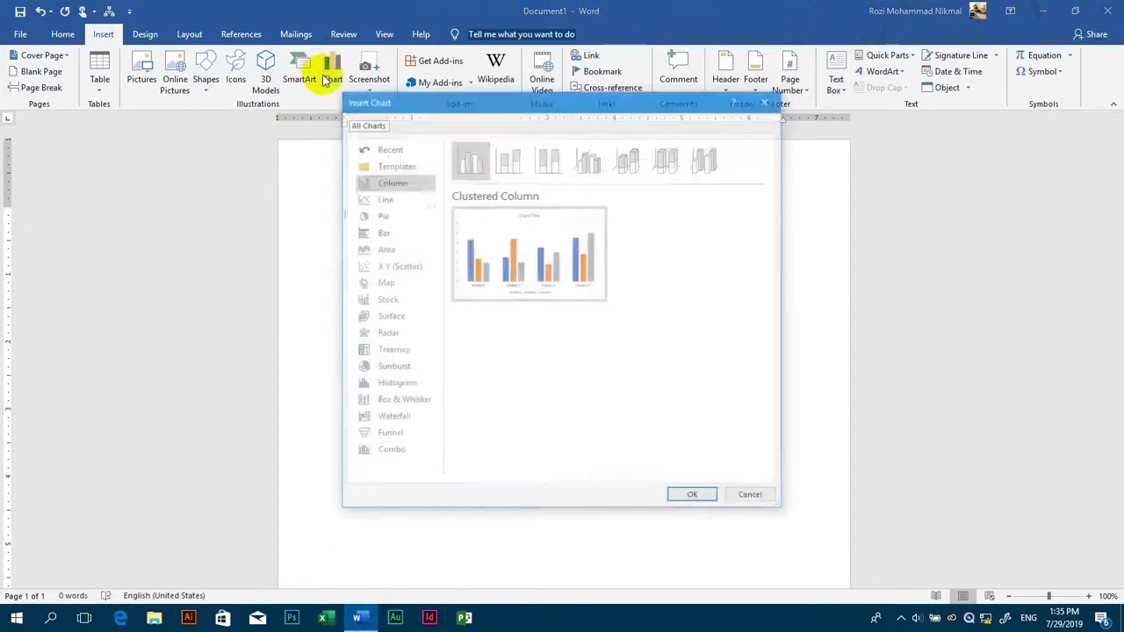
Insert a Clustered Bar chart from the Bar category.
left_click(382, 234)
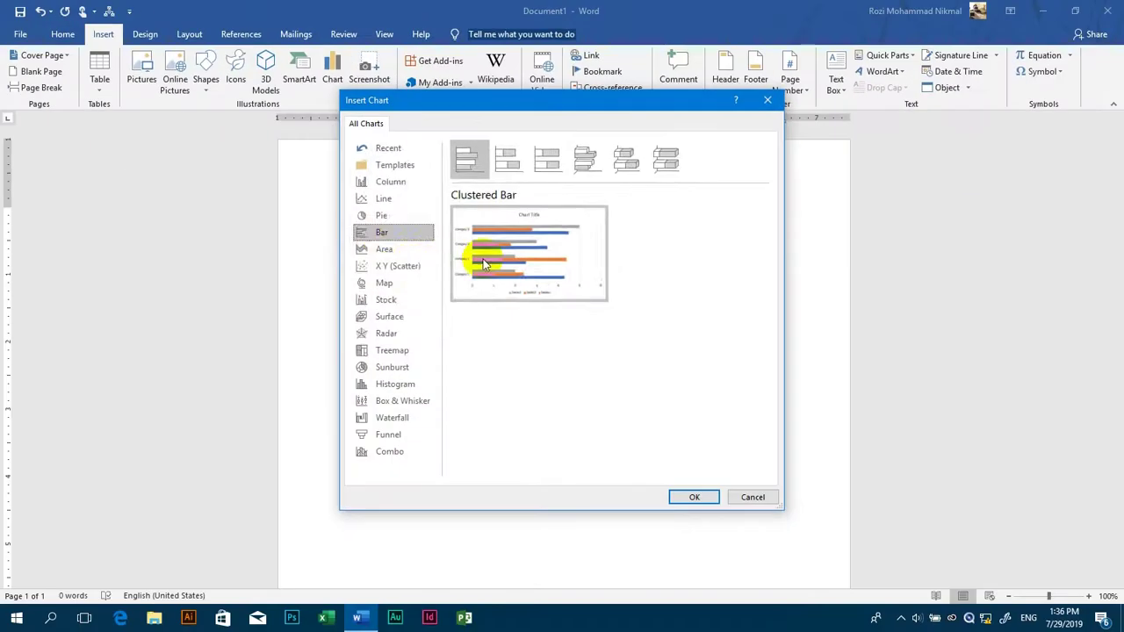
mouse_move(510, 268)
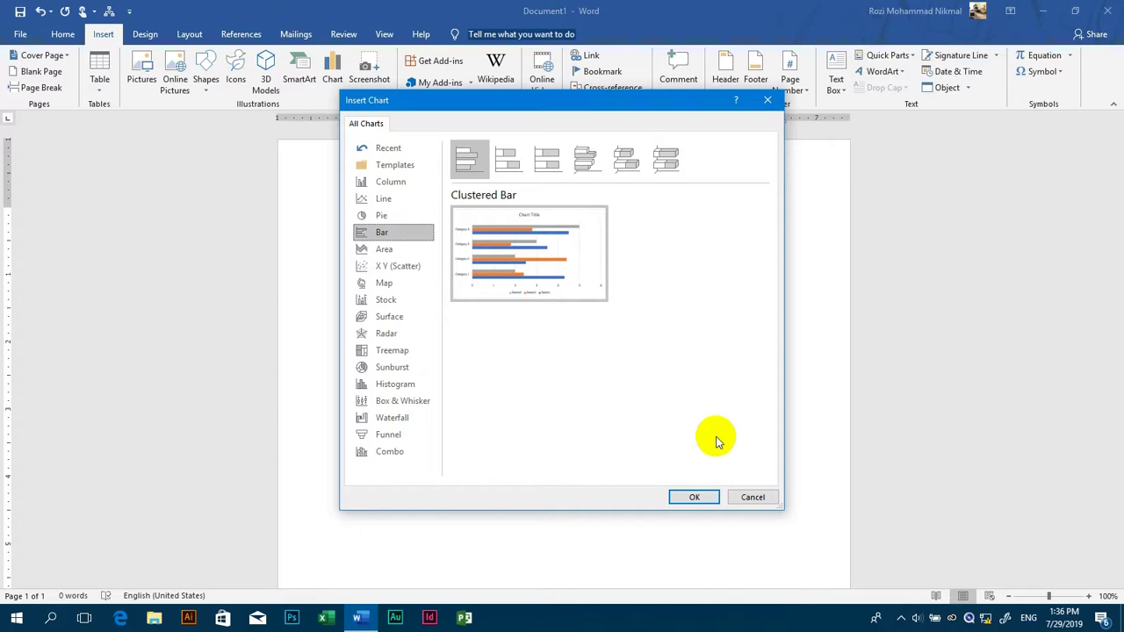
left_click(684, 499)
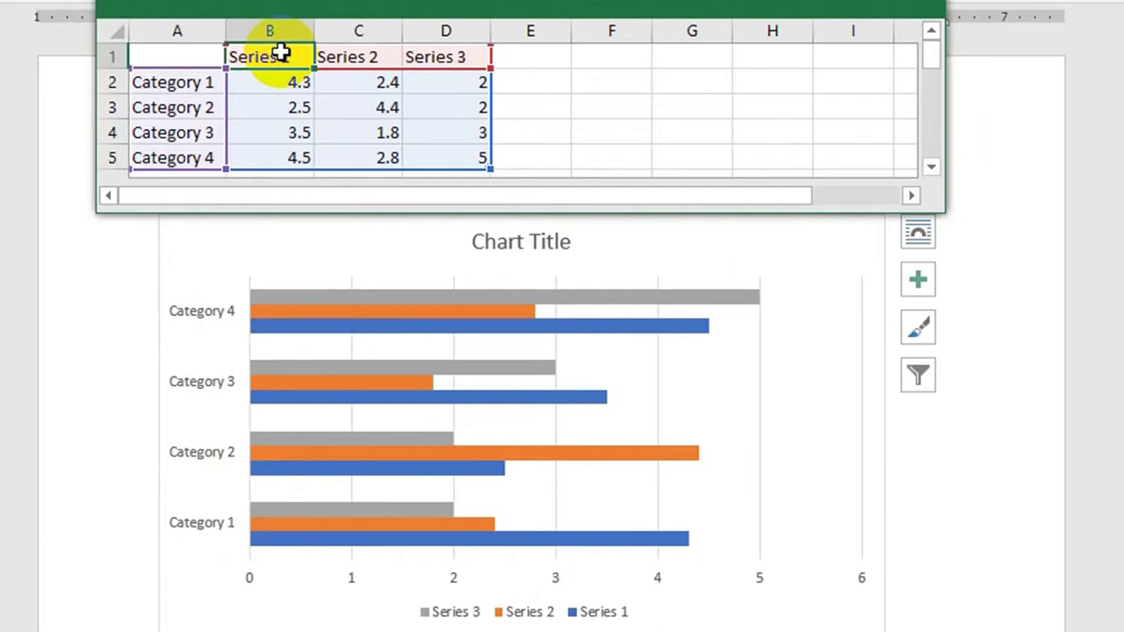
Name series B1 'عواید' and shrink the chart data range to columns A–B only.
type("u")
key("BackSpace")
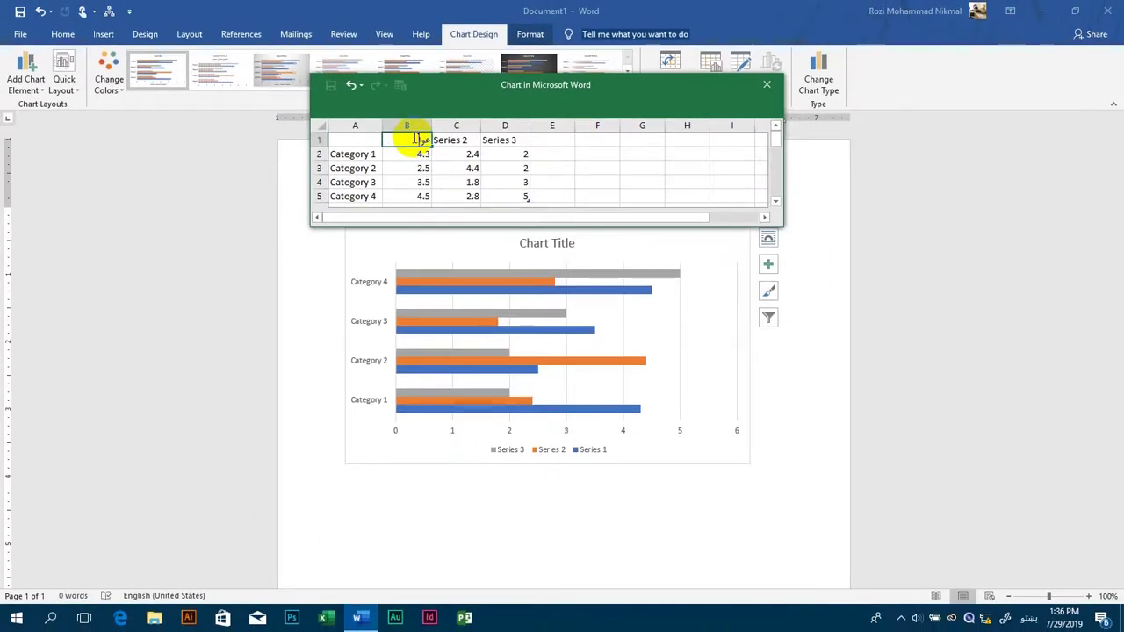
key("Tab")
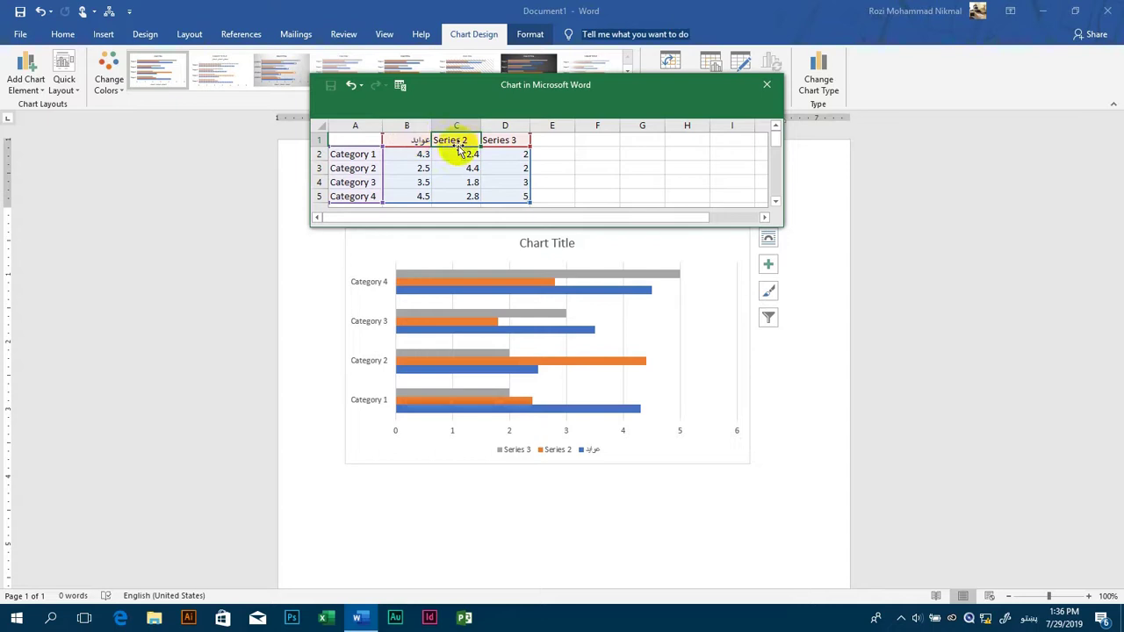
left_click_drag(527, 198, 435, 204)
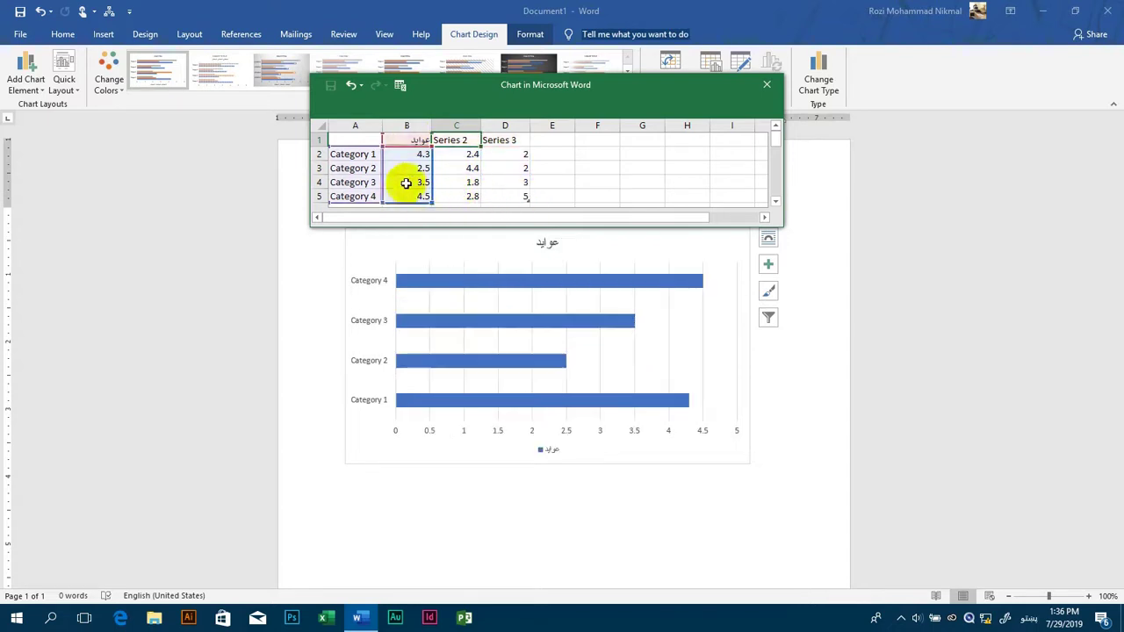
left_click(345, 153)
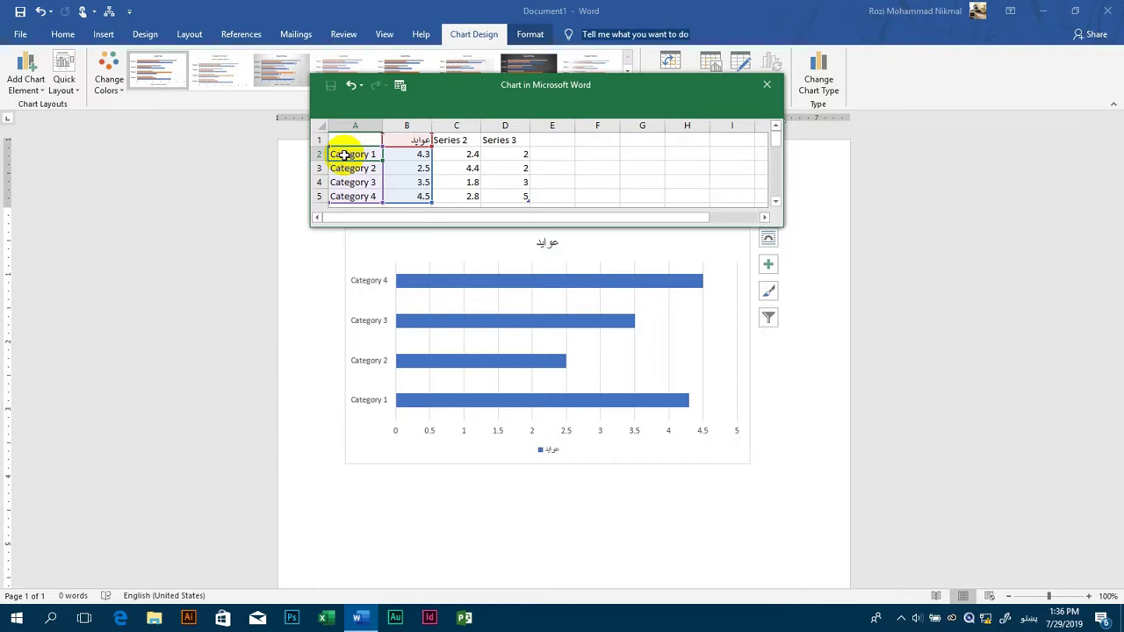
Enter the years ۲۰۱۶, ۲۰۱۷, ۲۰۱۸ and ۲۰۱۹ as category labels in cells A2 to A5.
type("۲۰۱۴")
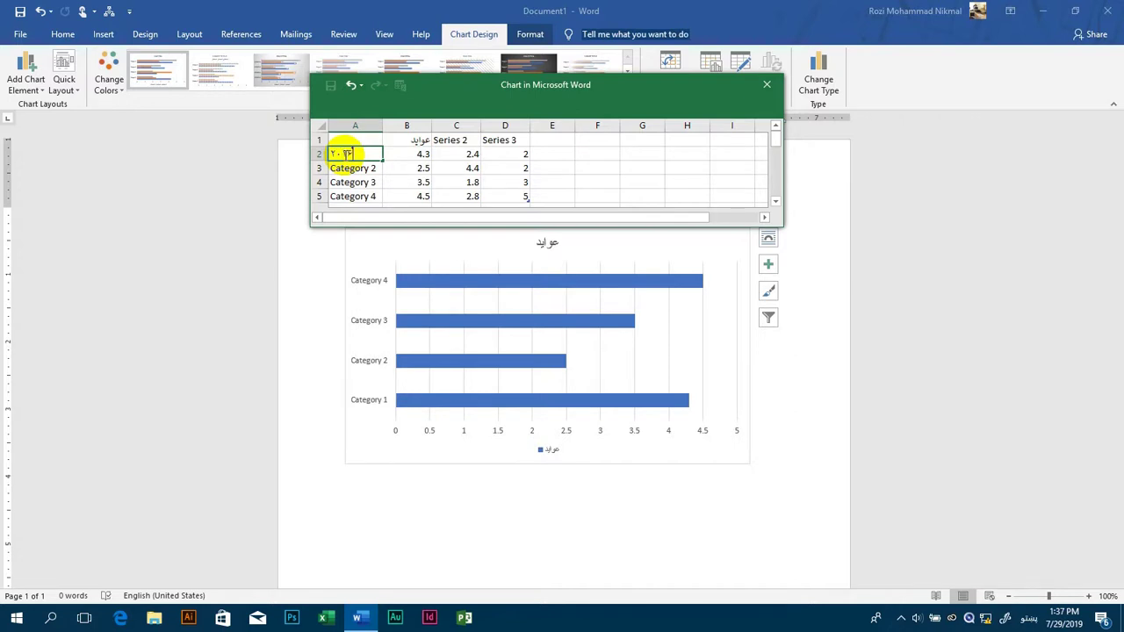
key("Return")
type("۲۰۱۷")
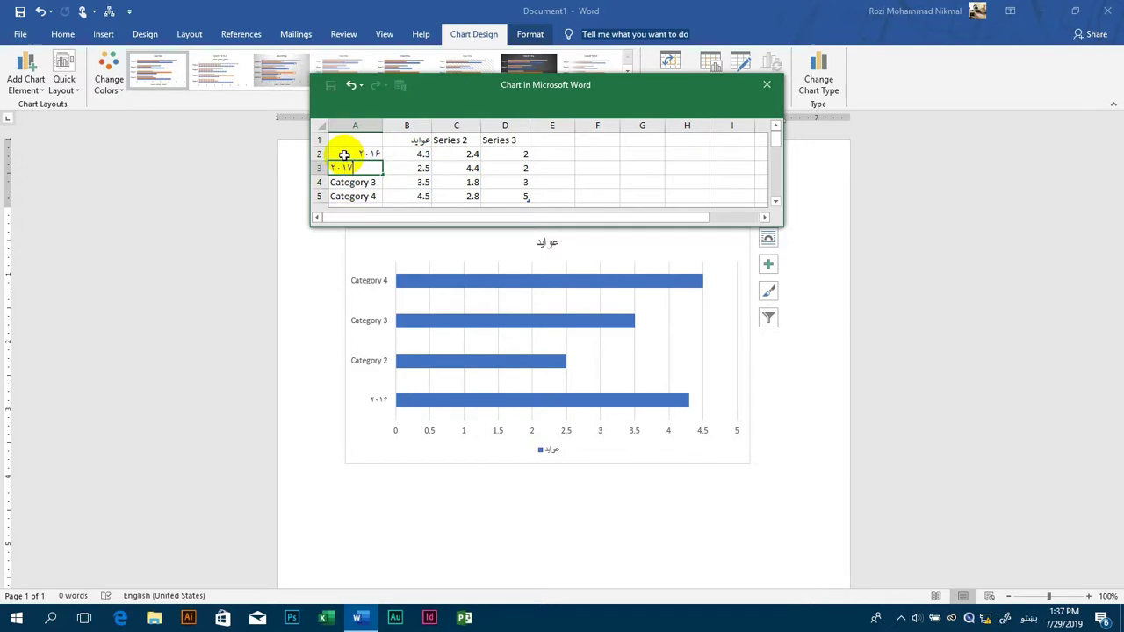
key("Return")
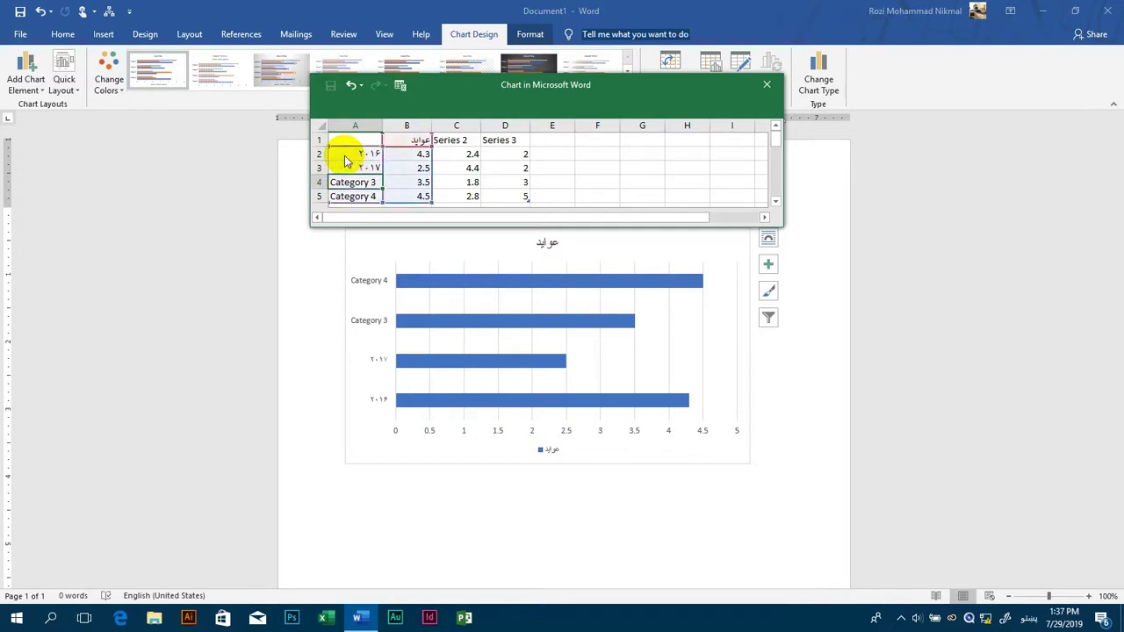
type("۲۰۱۸")
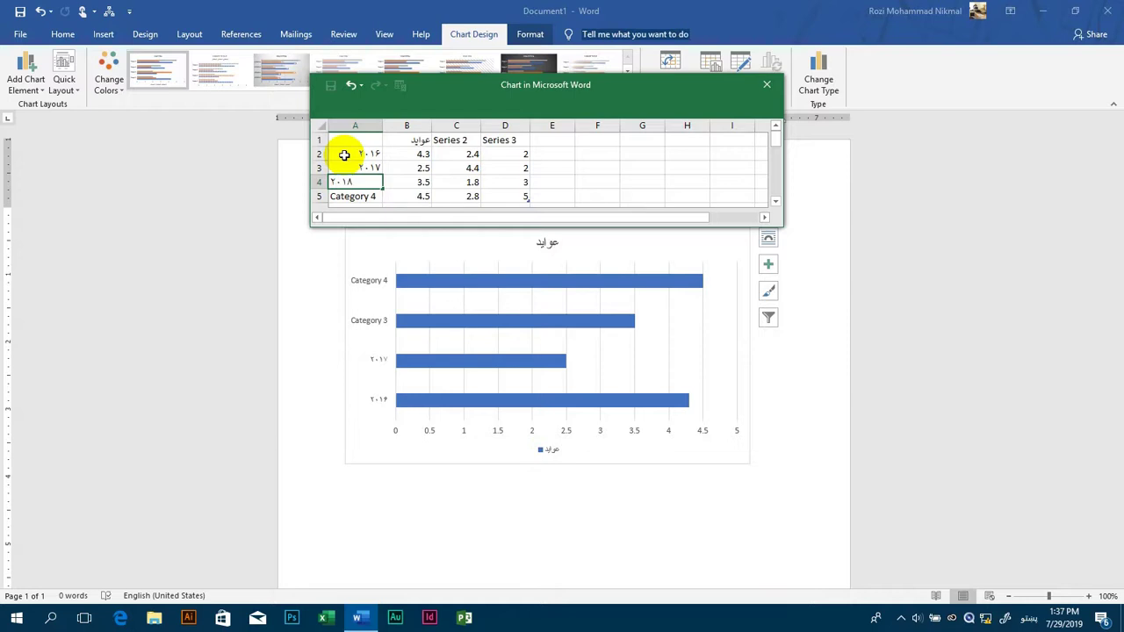
key("Return")
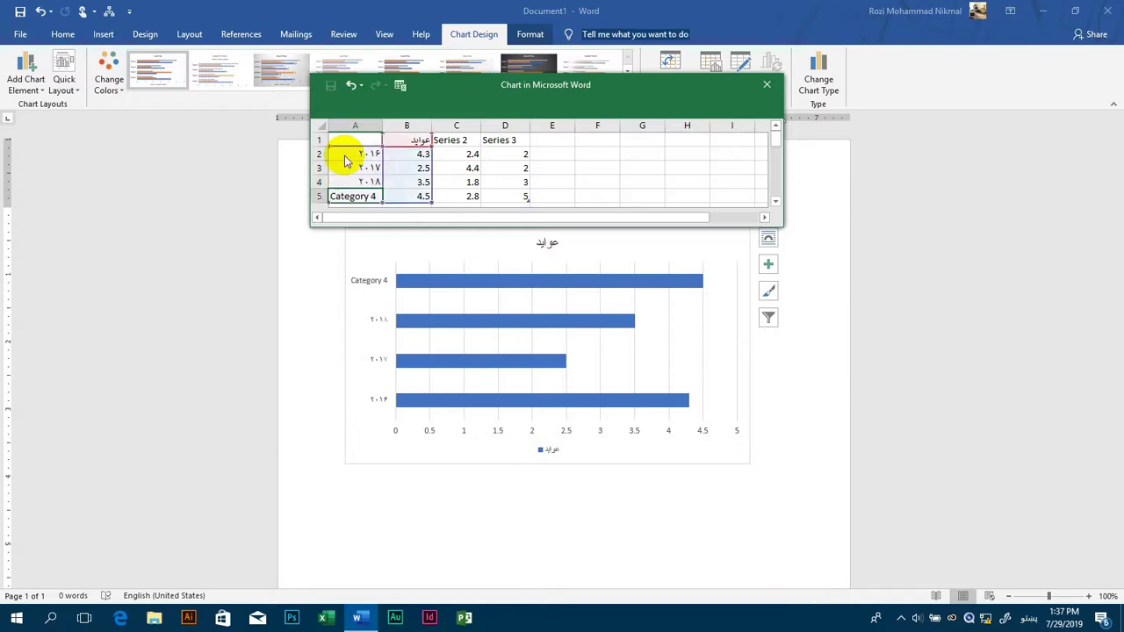
type("۲۰۱۹")
key("Tab")
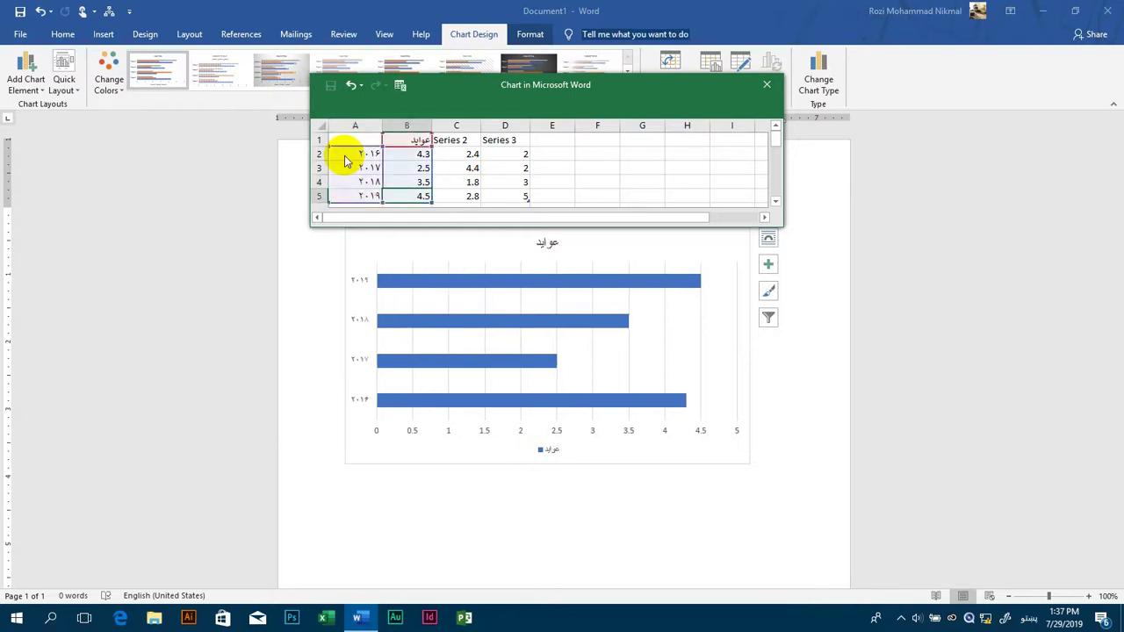
key("shift+Up")
key("shift+Up")
key("shift+Up")
key("shift+Up")
type("۴")
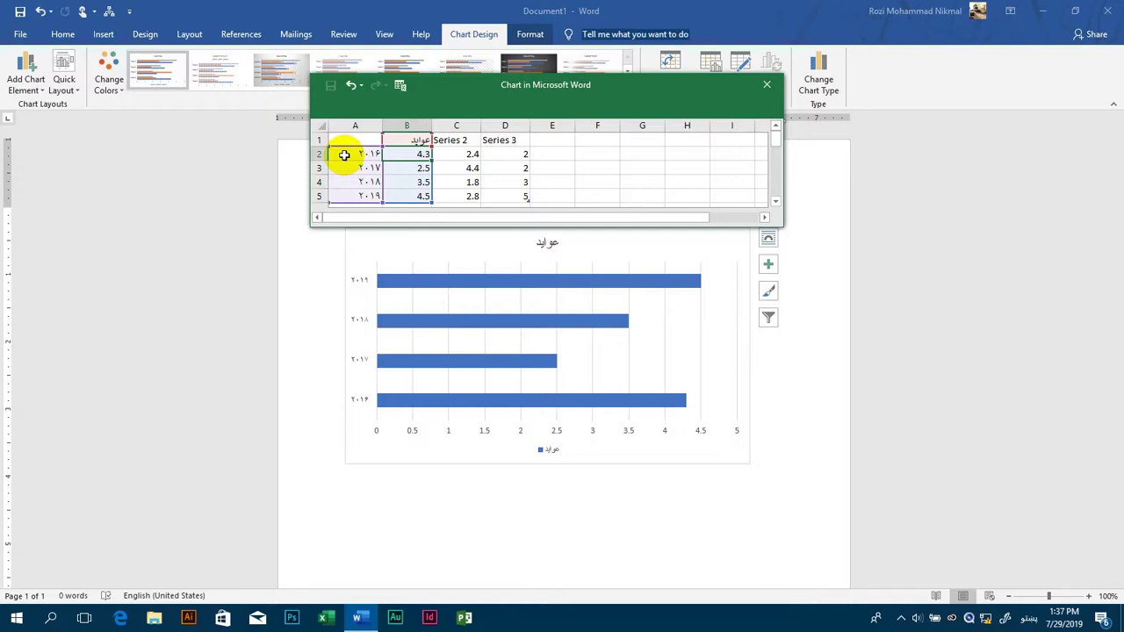
Enter 5 as the ۲۰۱۶ value in cell B2, correcting a mistyped entry.
type("۶")
key("Return")
left_click(412, 169)
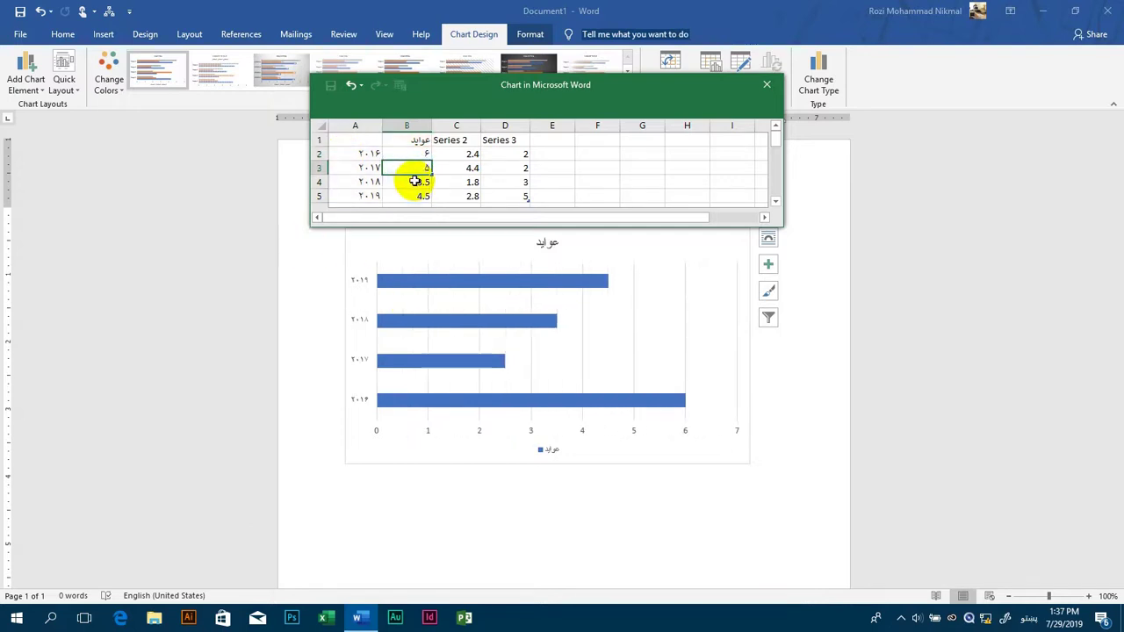
type("۵")
key("Return")
key("Up")
key("Up")
type("۵")
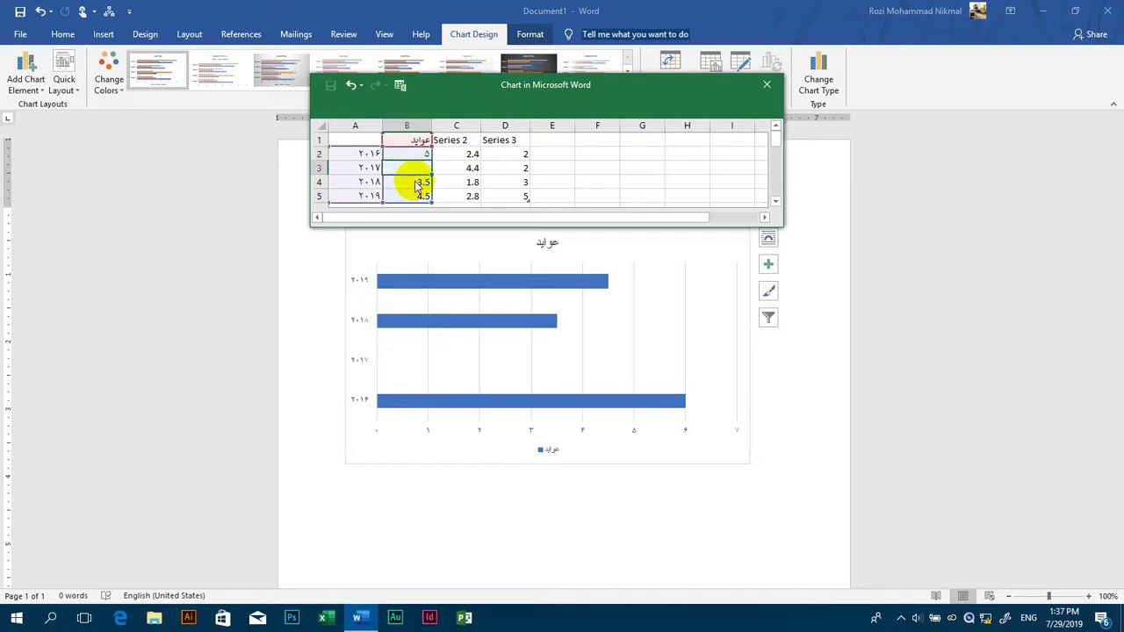
key("Return")
Enter 4.3, 4.8 and 3 as the ۲۰۱۷–۲۰۱۹ values in cells B3 to B5.
type("۴")
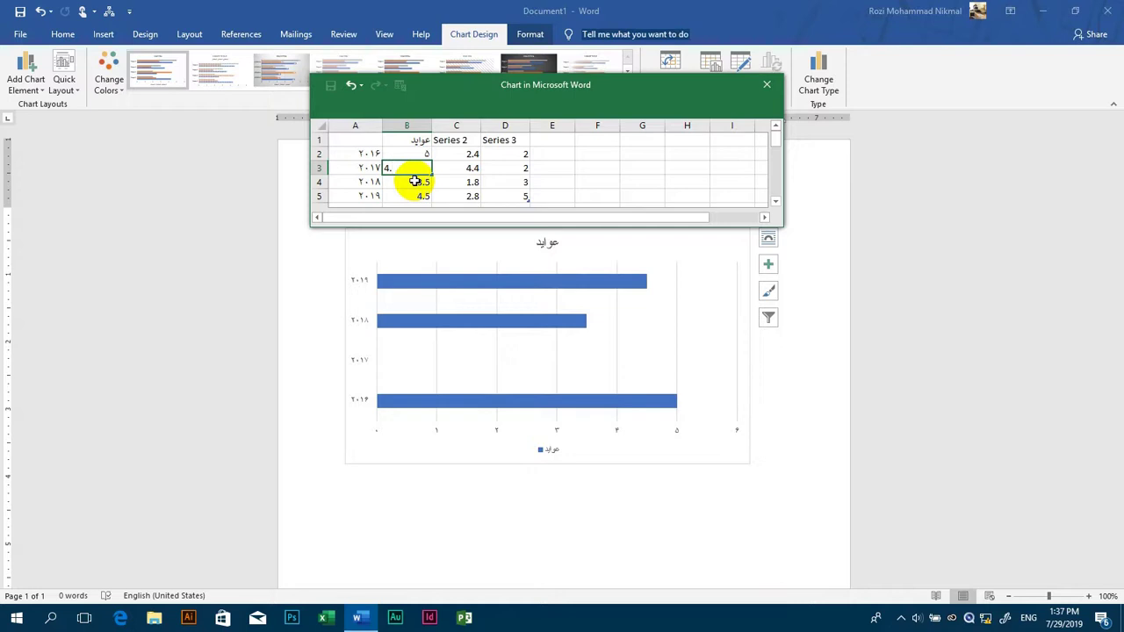
type("3")
key("Return")
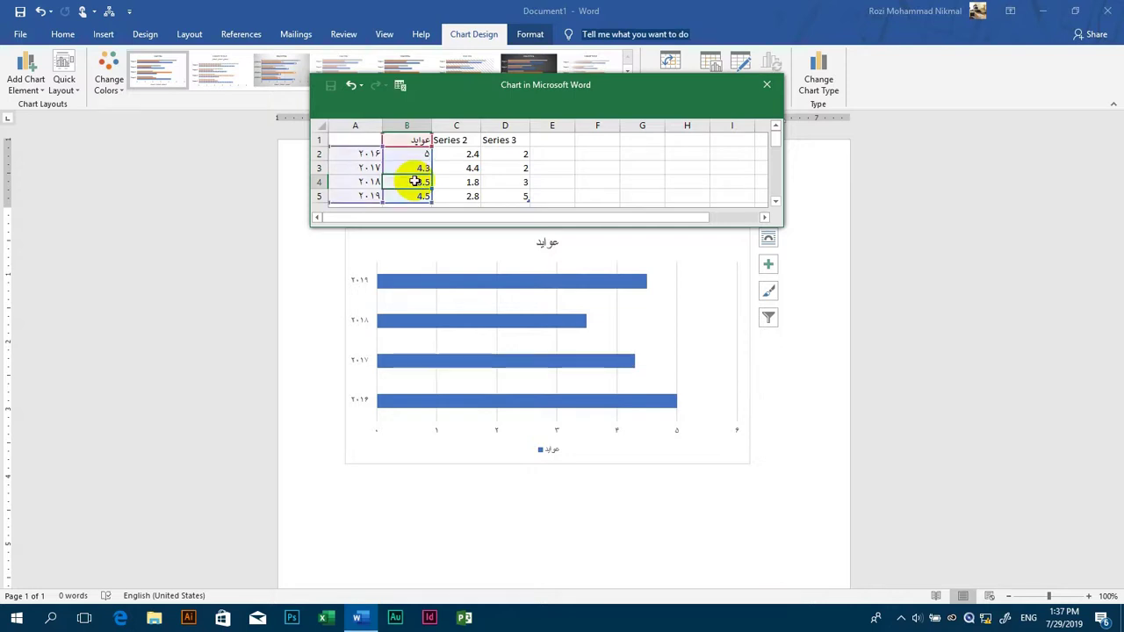
type("4.")
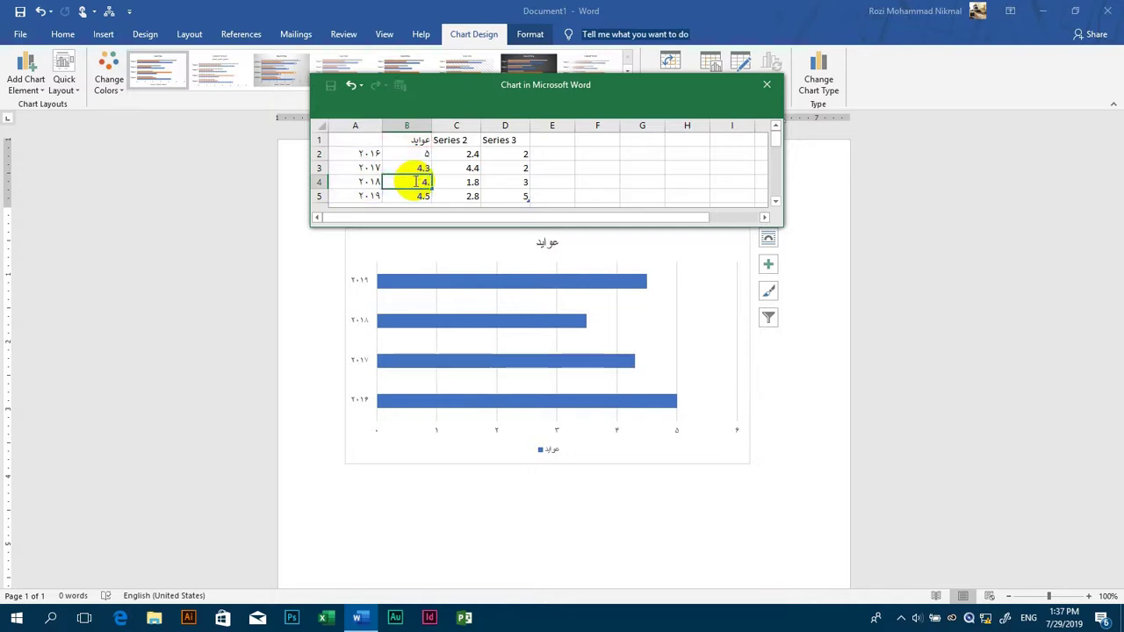
type("8")
key("Return")
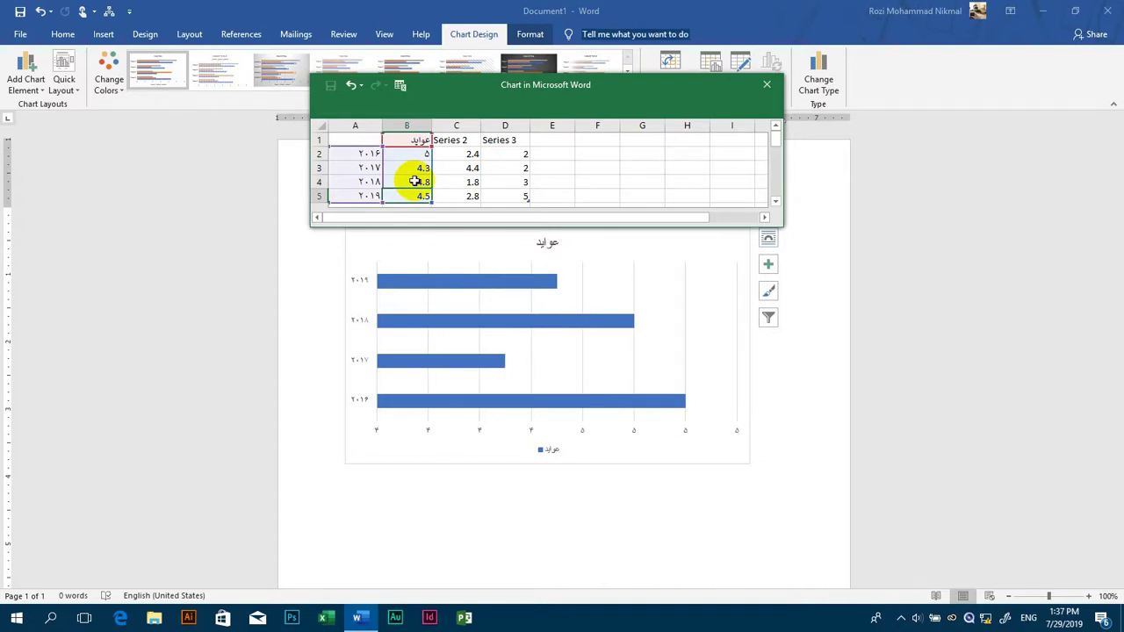
type("3")
key("Return")
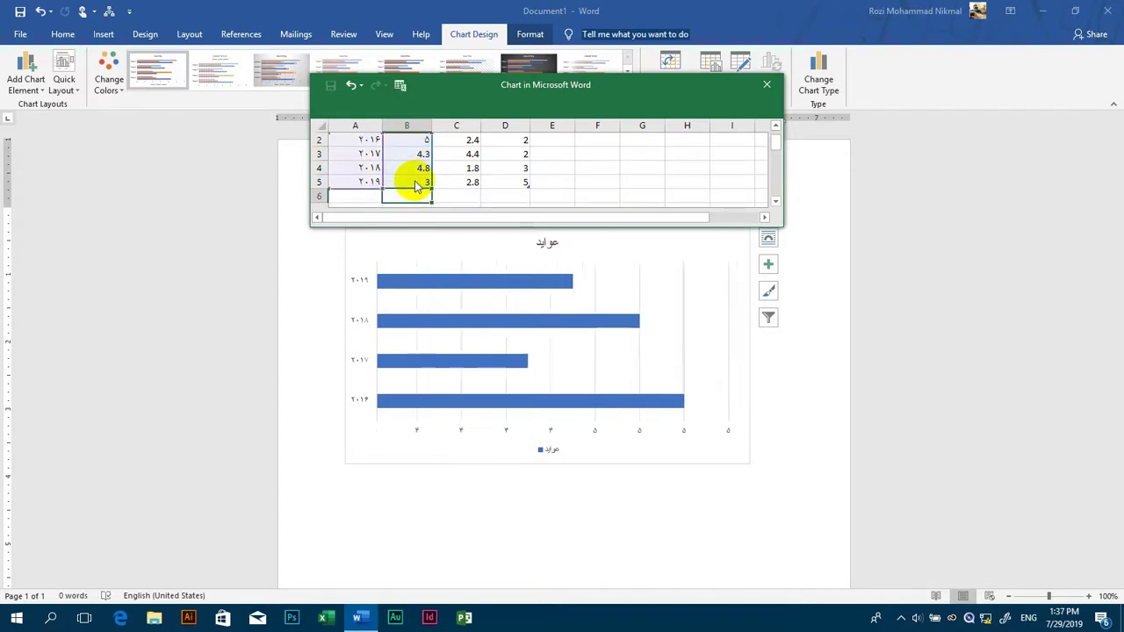
Close the data sheet and change the chart type to Clustered Column.
left_click(766, 86)
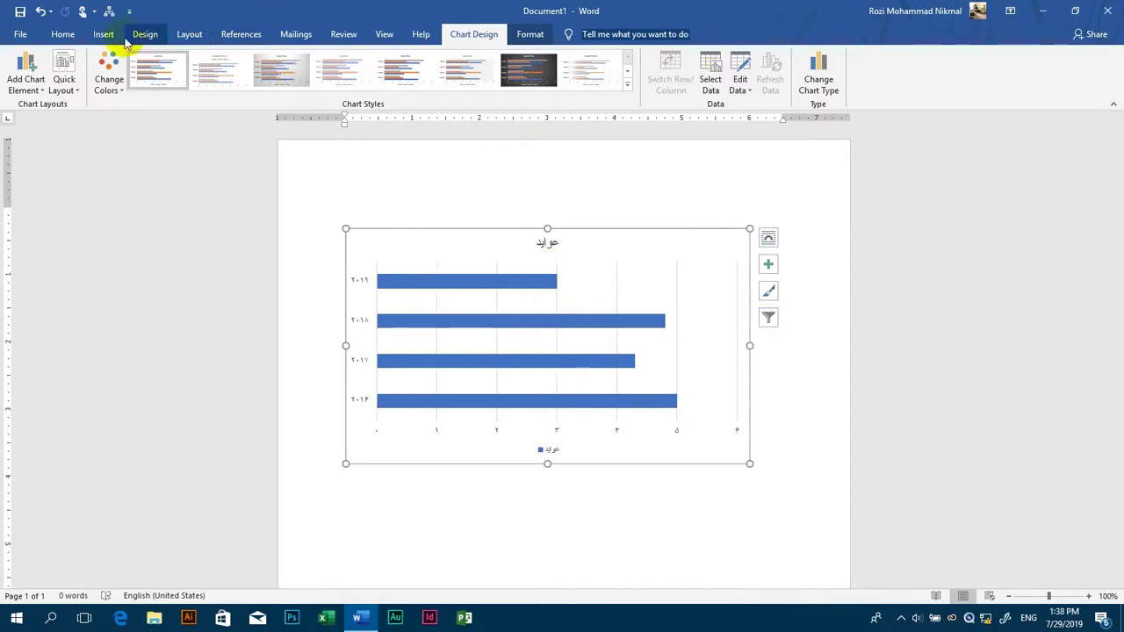
left_click(99, 35)
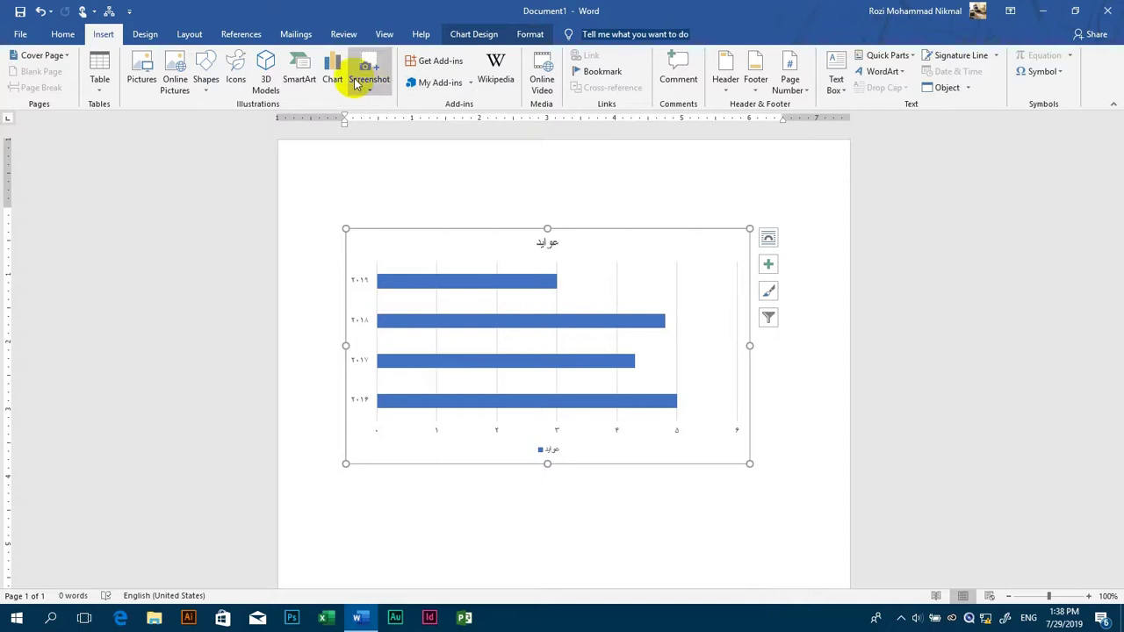
left_click(340, 83)
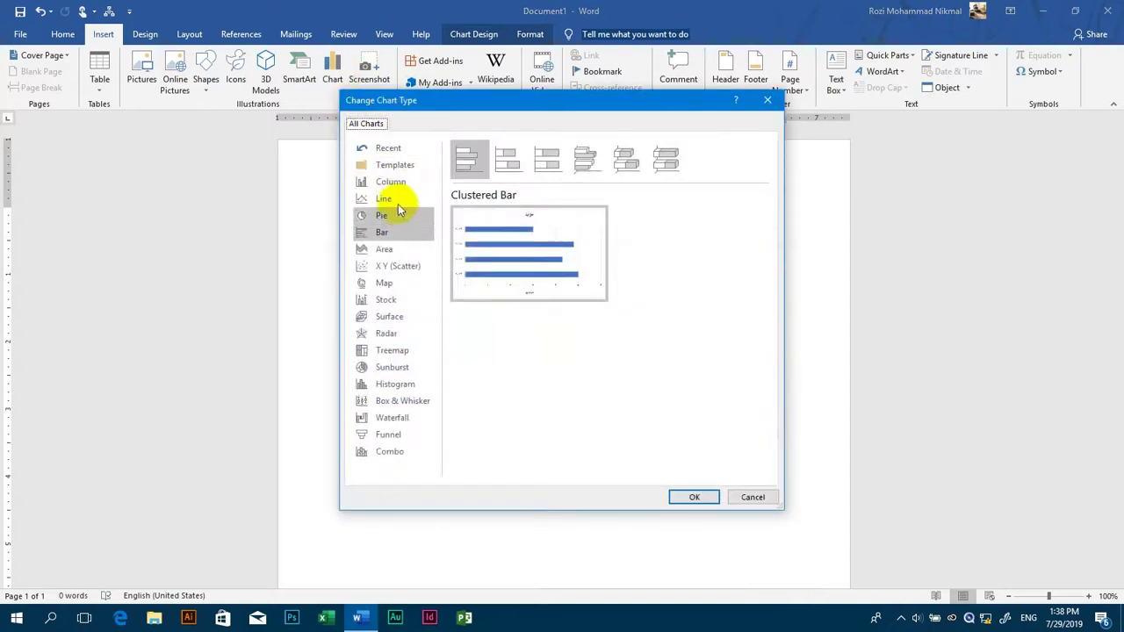
left_click(396, 186)
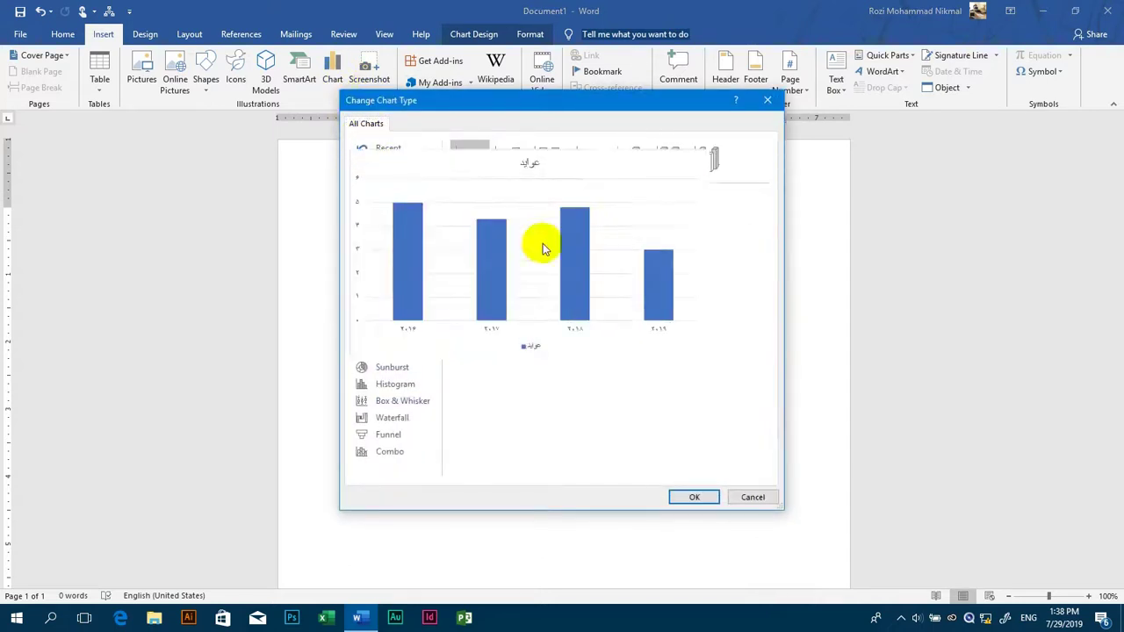
left_click(691, 497)
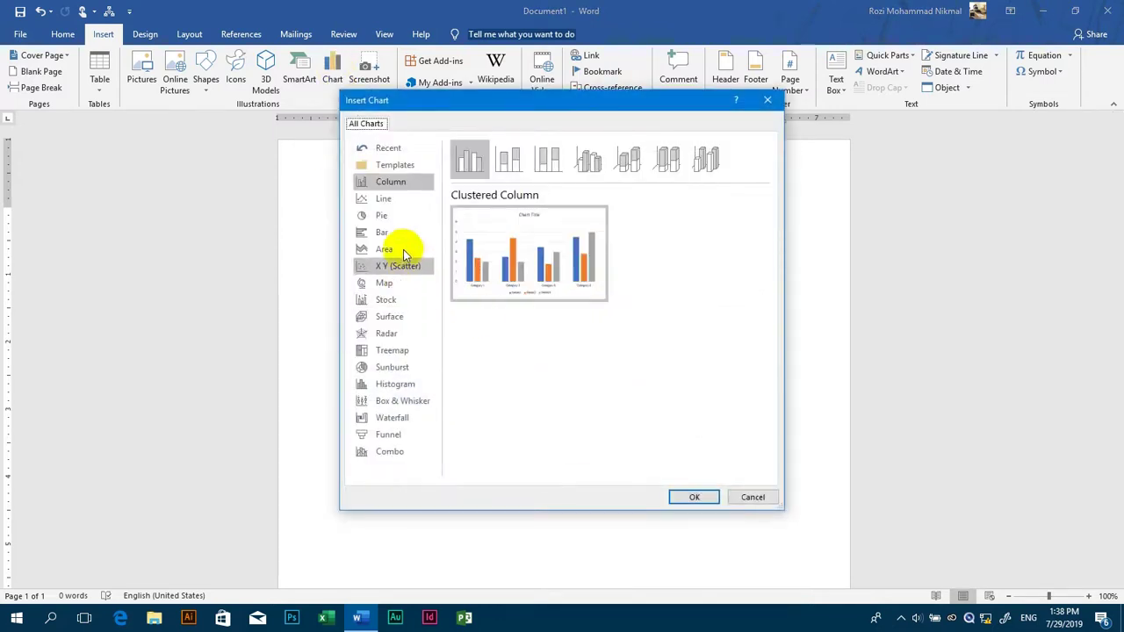
Insert another Clustered Bar chart into the document.
left_click(395, 232)
mouse_move(459, 246)
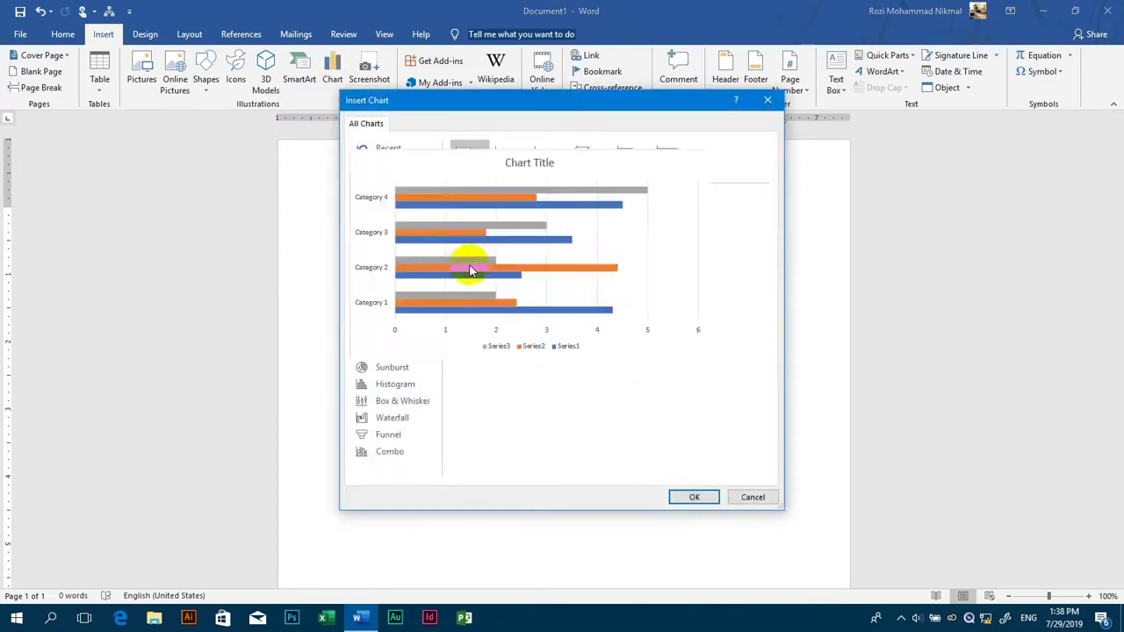
left_click(703, 503)
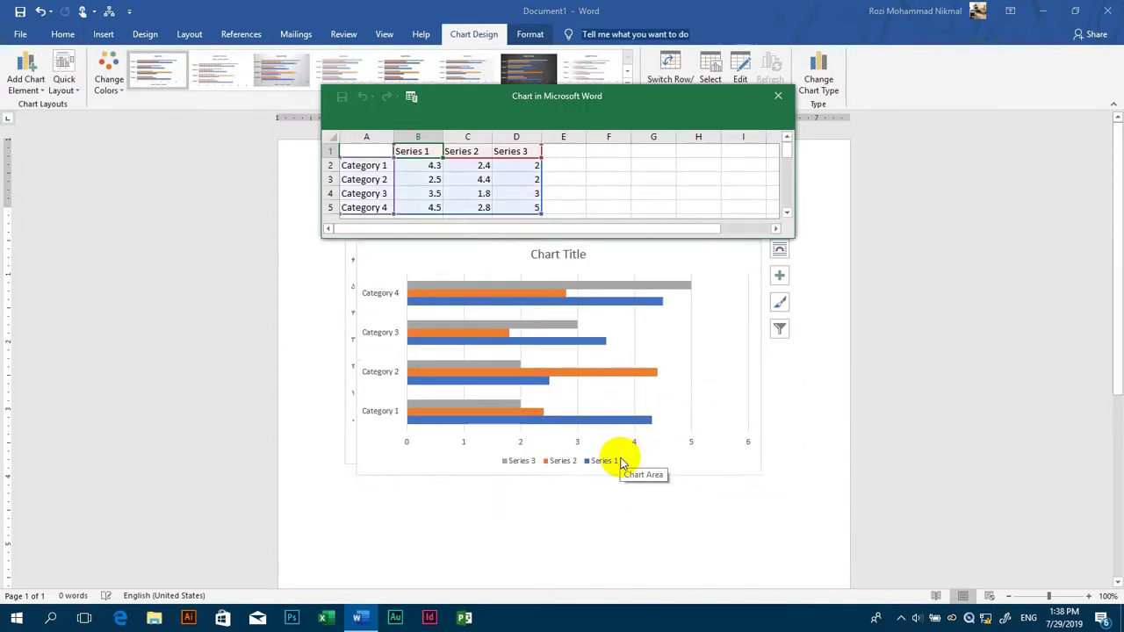
Close the data sheet and delete the chart, leaving the page blank.
left_click(778, 95)
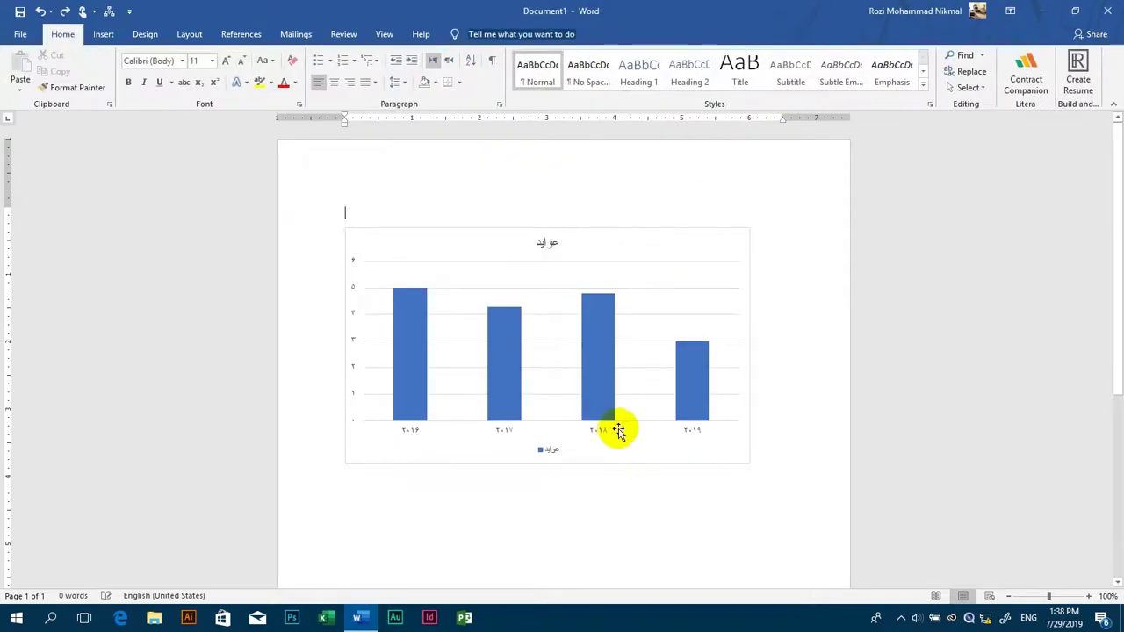
left_click(509, 402)
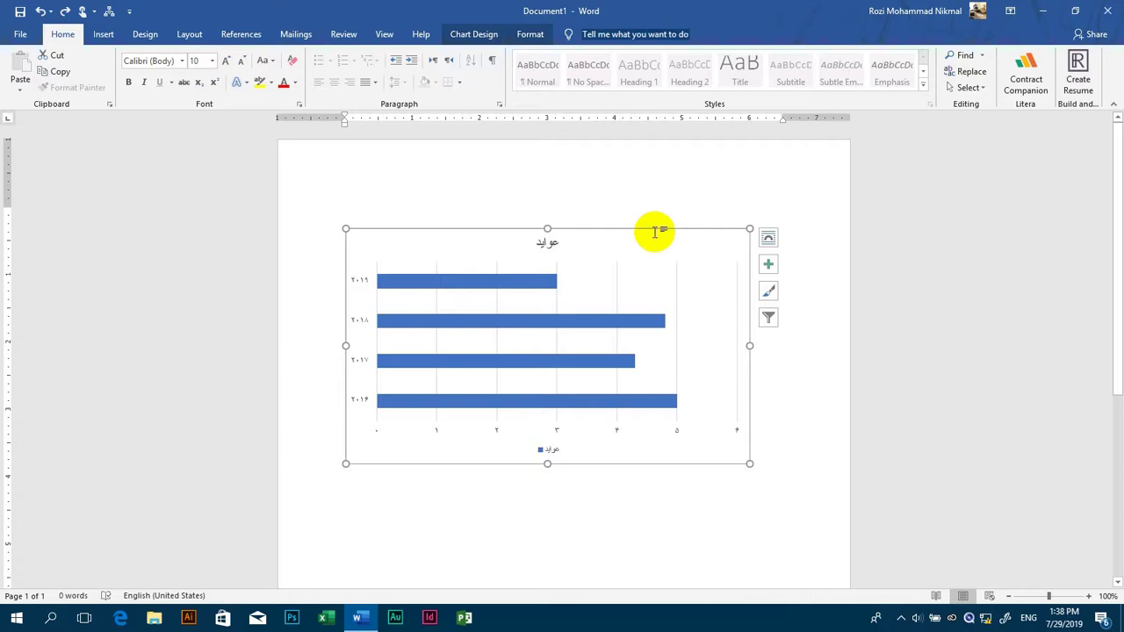
key("Delete")
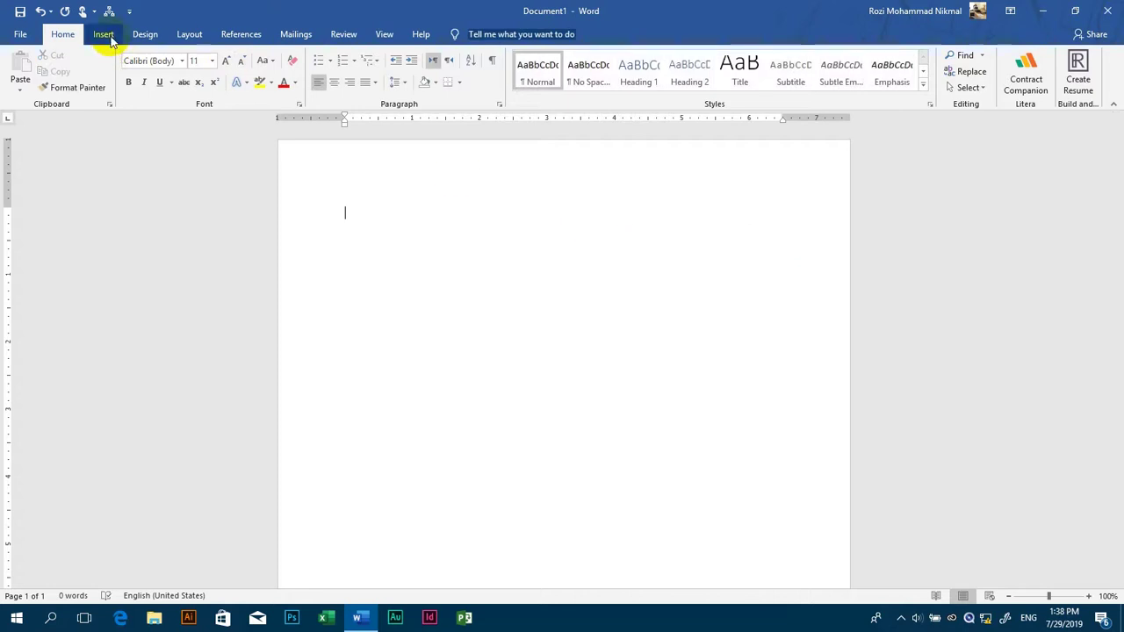
left_click(104, 34)
Insert a fresh Clustered Bar chart and select the Series 1 header cell in its data sheet.
left_click(332, 78)
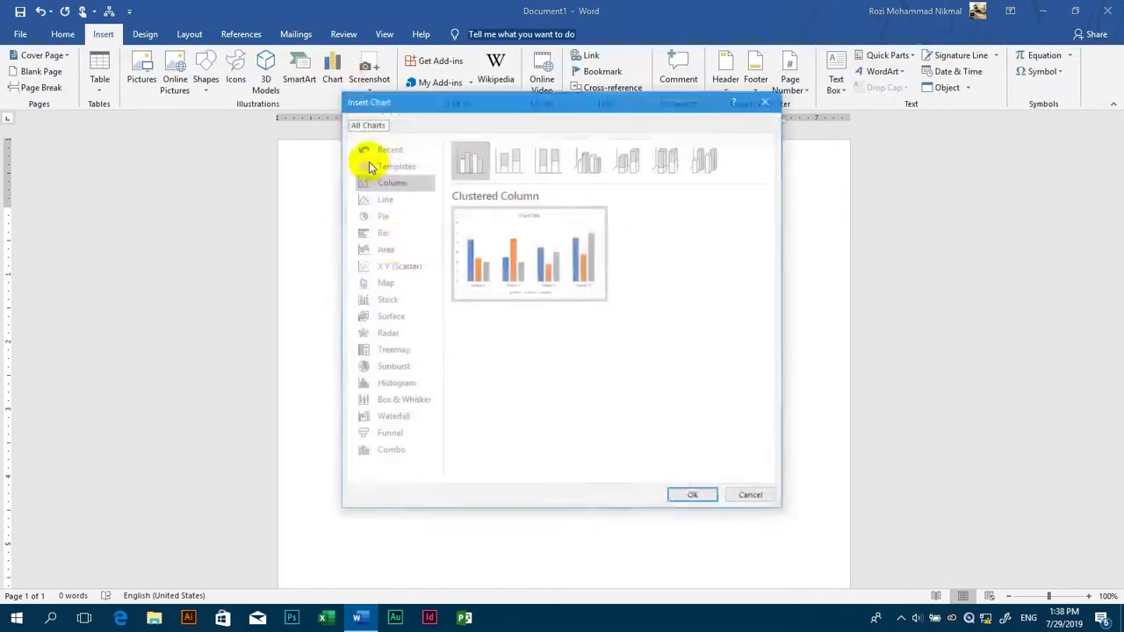
left_click(396, 234)
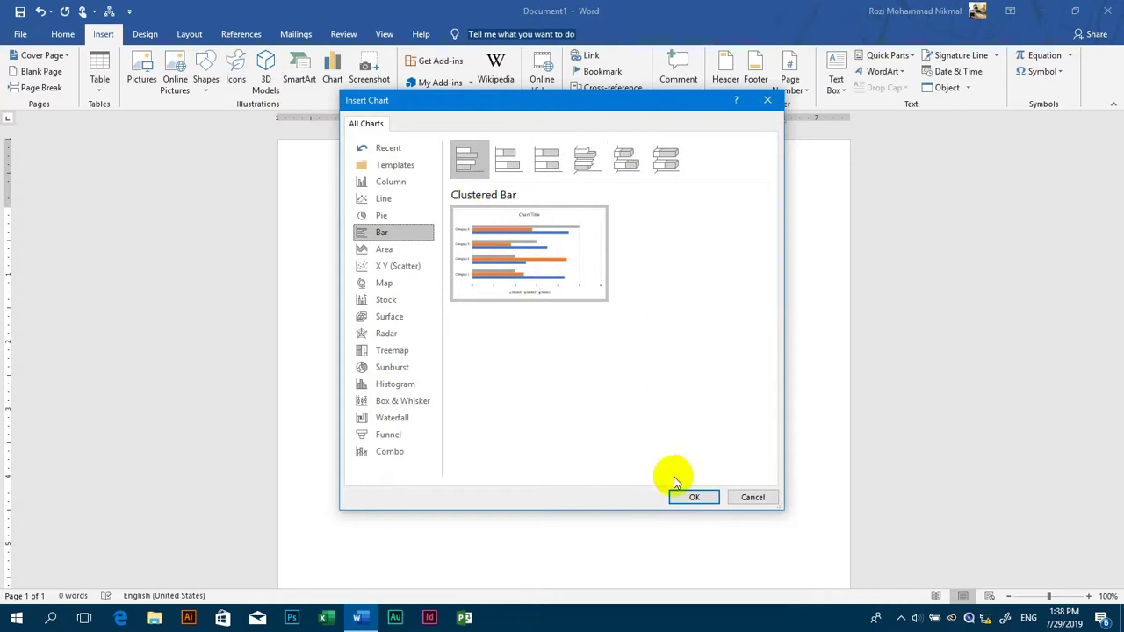
left_click(694, 498)
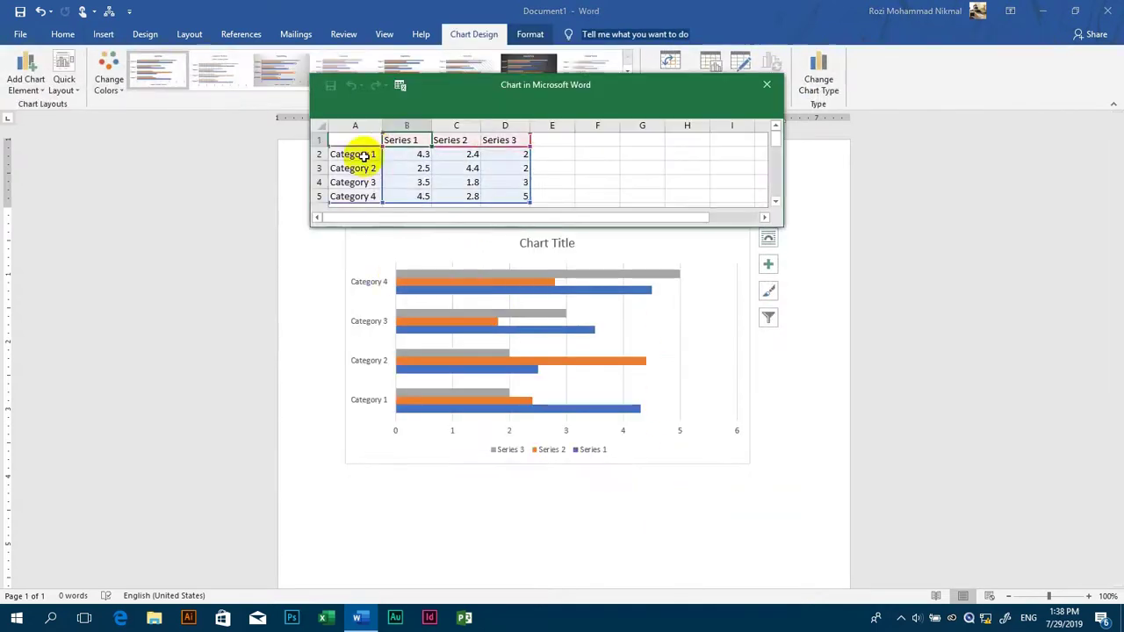
left_click(363, 159)
left_click(409, 140)
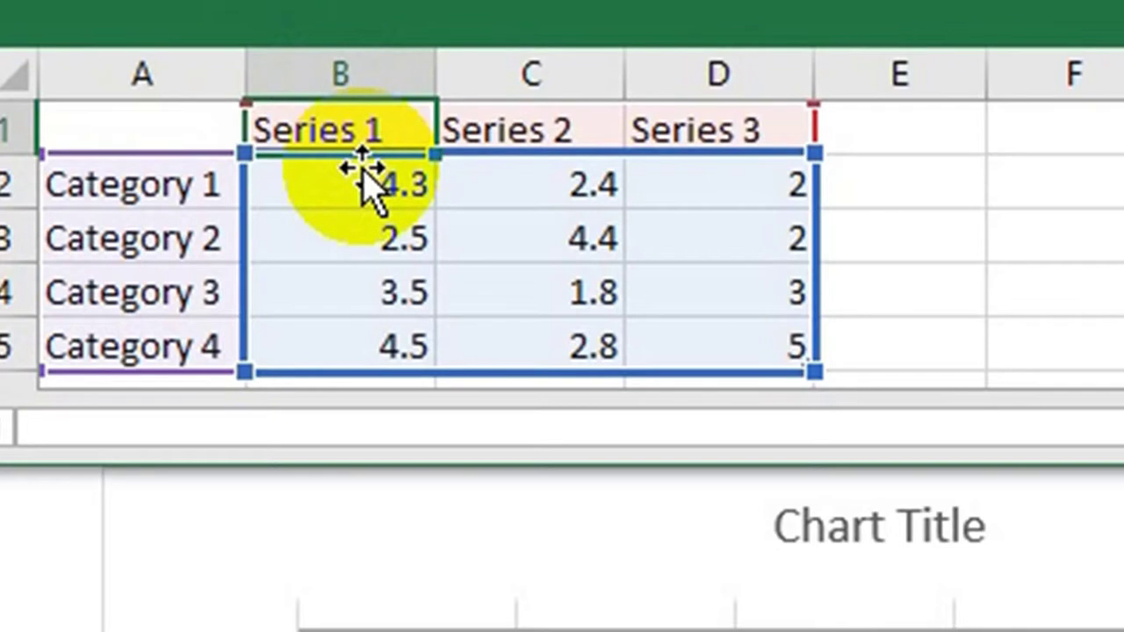
Name the first series 'مالیاتي عواید' in cell B1.
type("lhg")
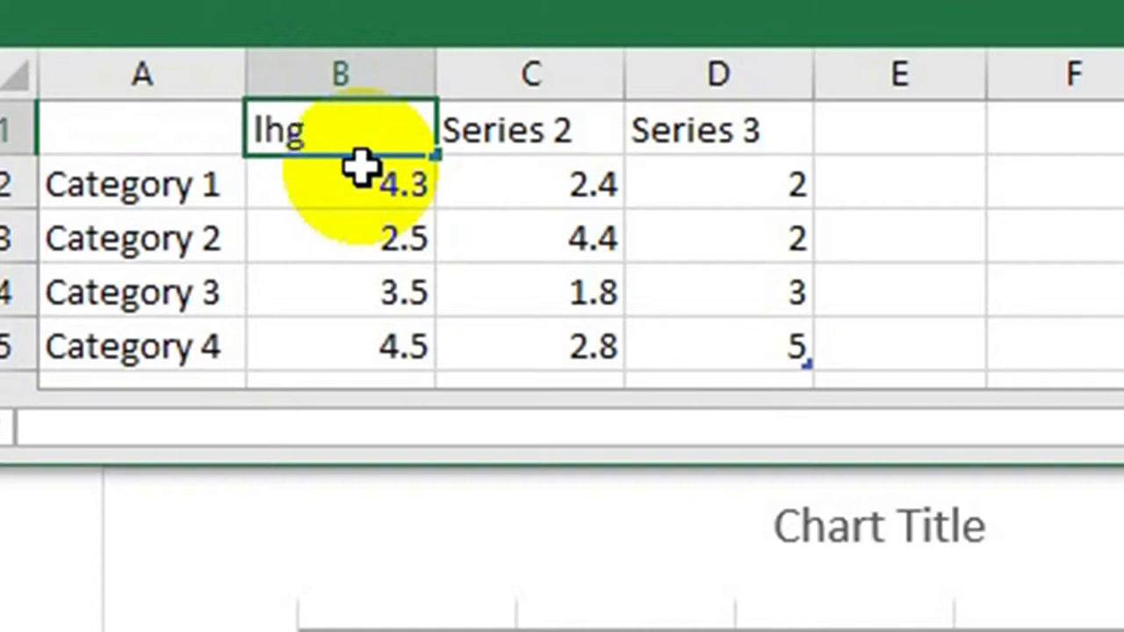
key("BackSpace")
key("BackSpace")
key("BackSpace")
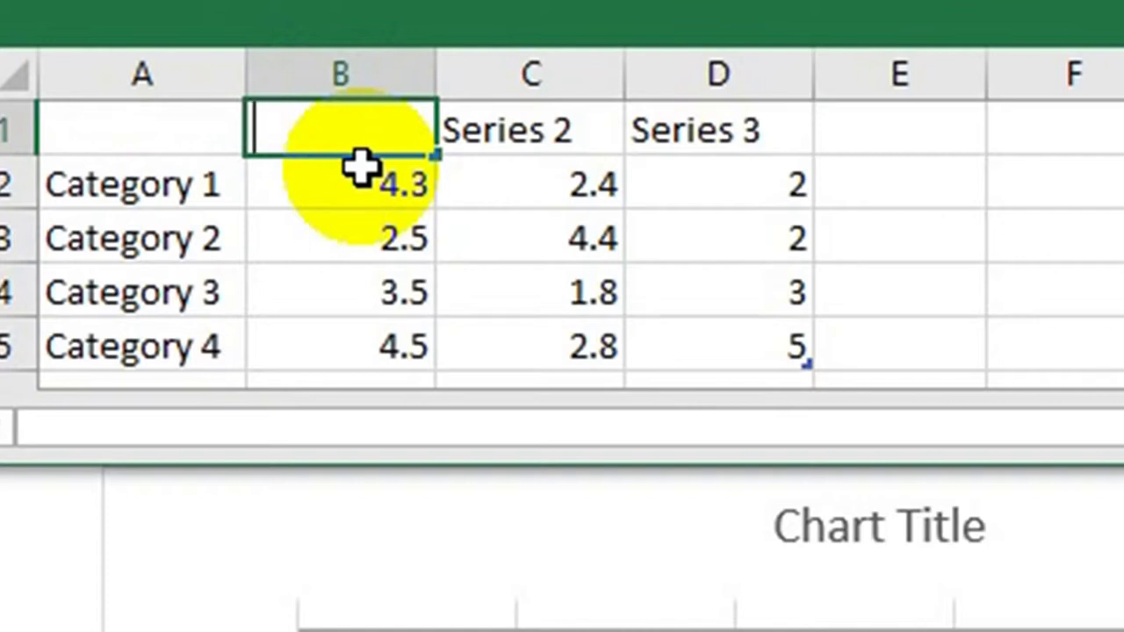
type("م")
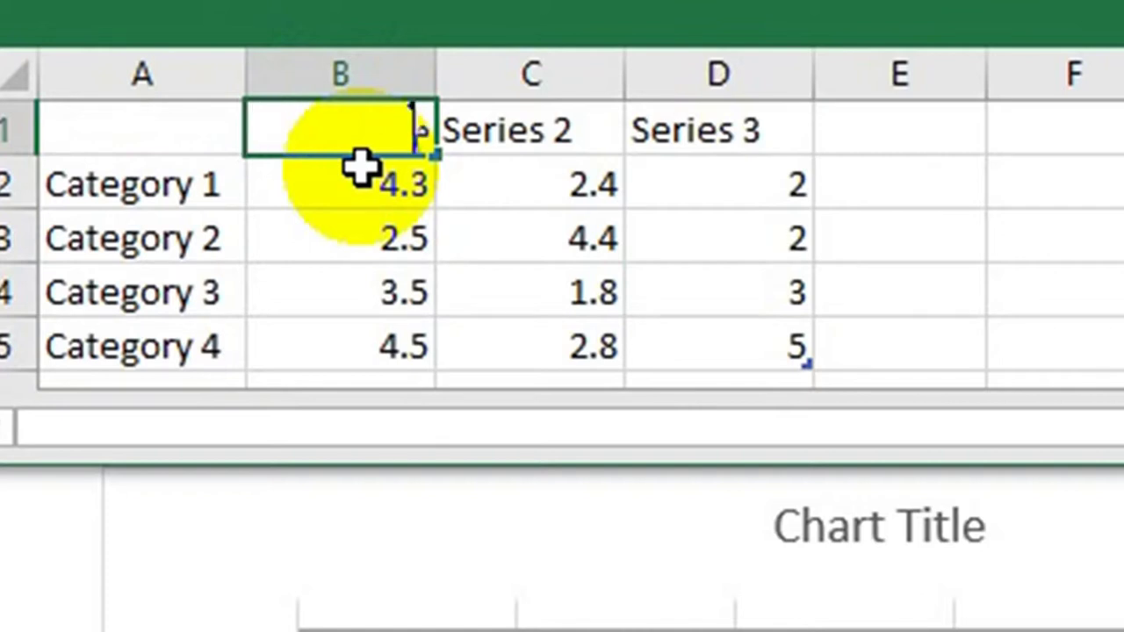
type("اليه")
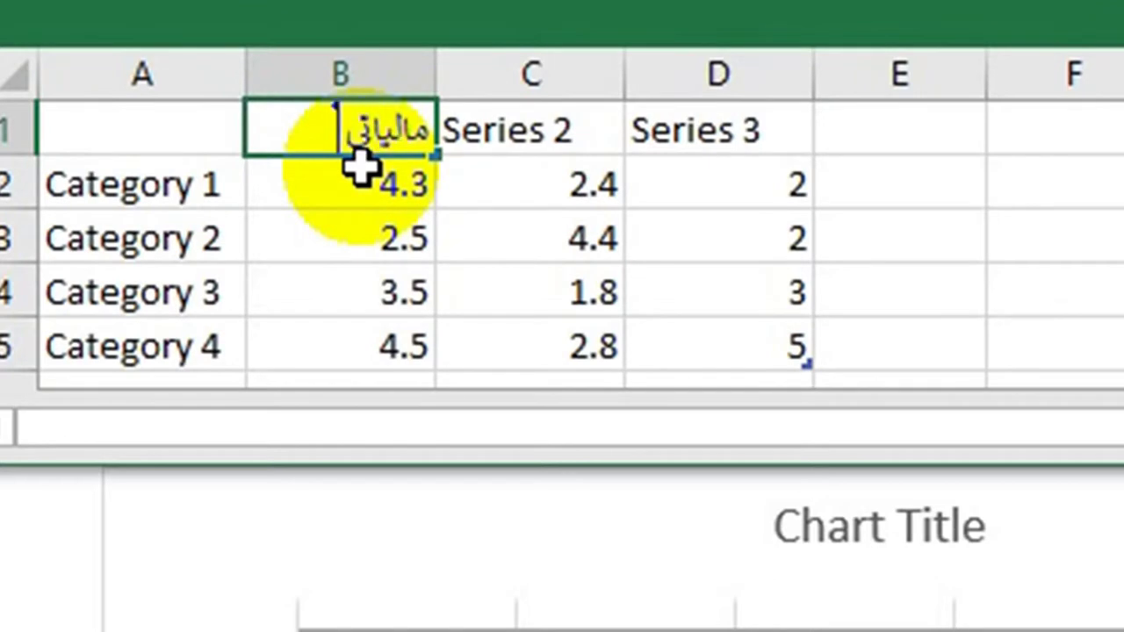
type("عو")
type("ي")
key("BackSpace")
key("BackSpace")
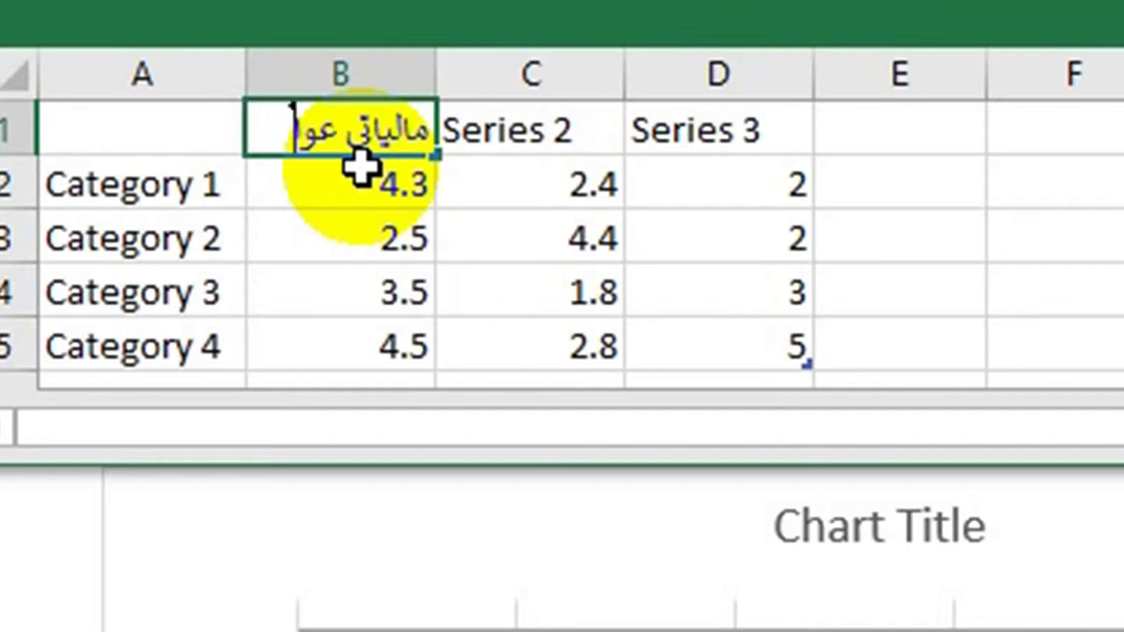
type("د")
key("Tab")
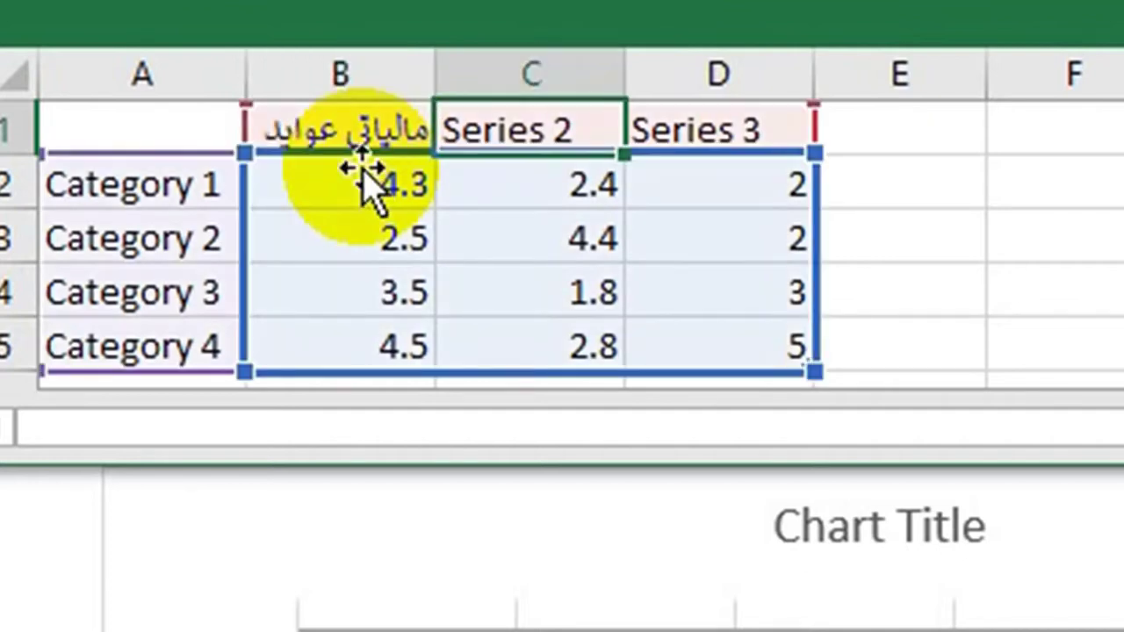
Enter the second series name in C1 and 'د گمرکاتو عواید' in D1.
type("د")
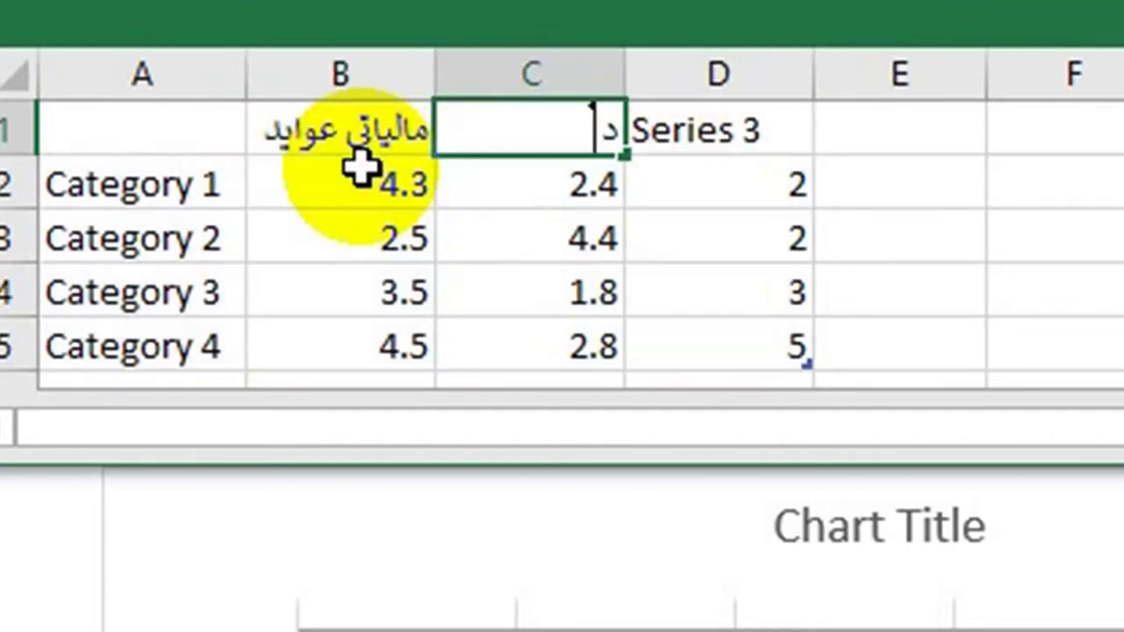
type(" شتمنو م")
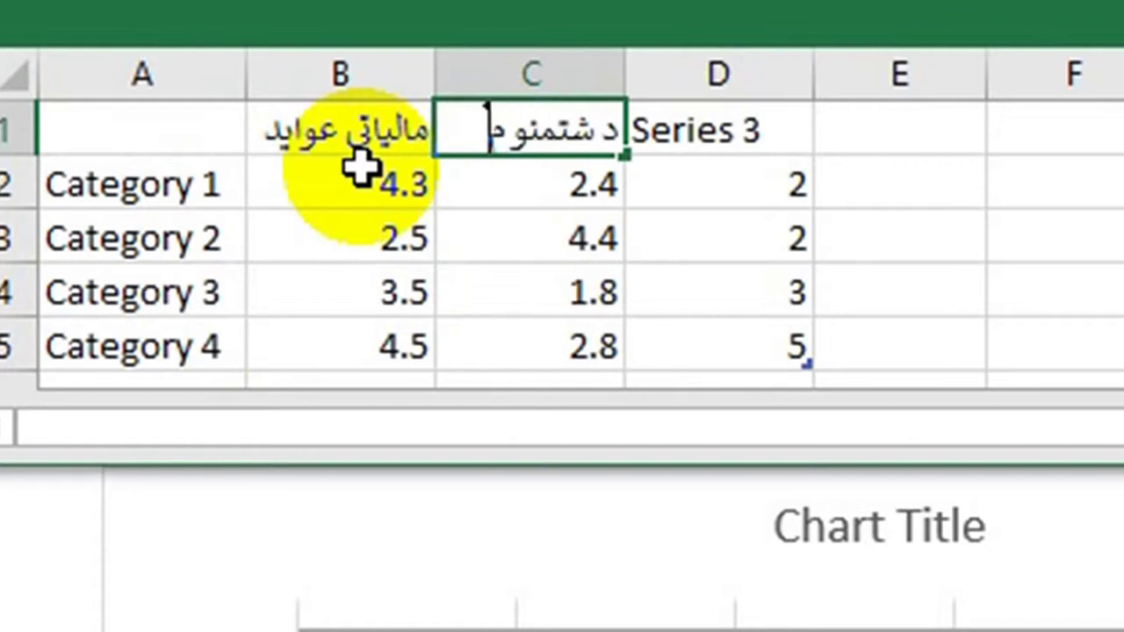
type("اليا")
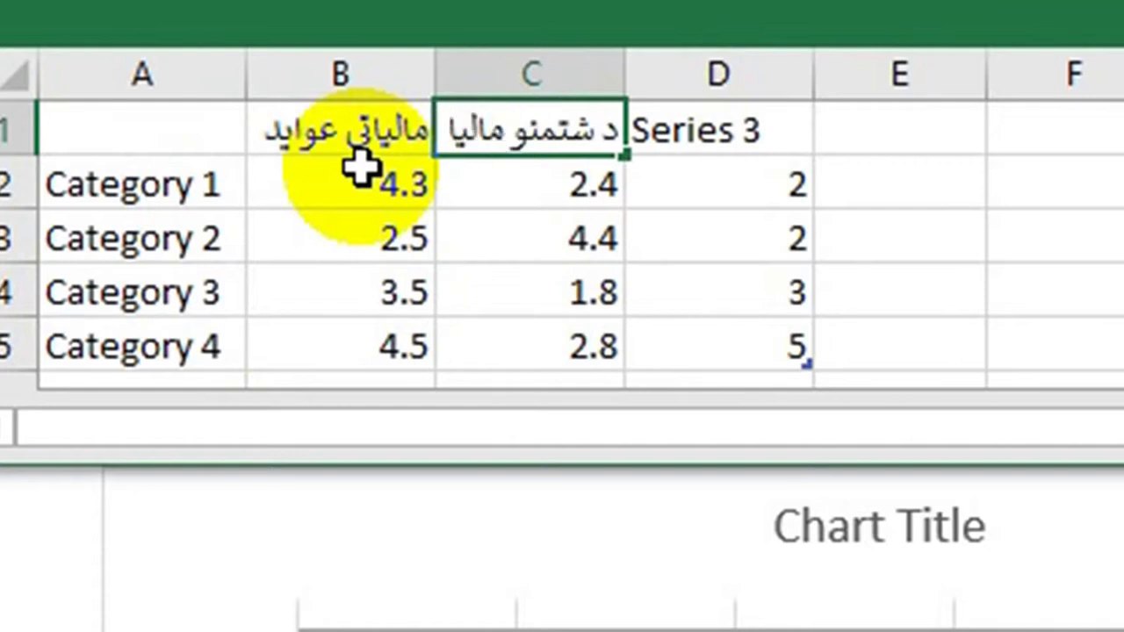
type("د")
key("Tab")
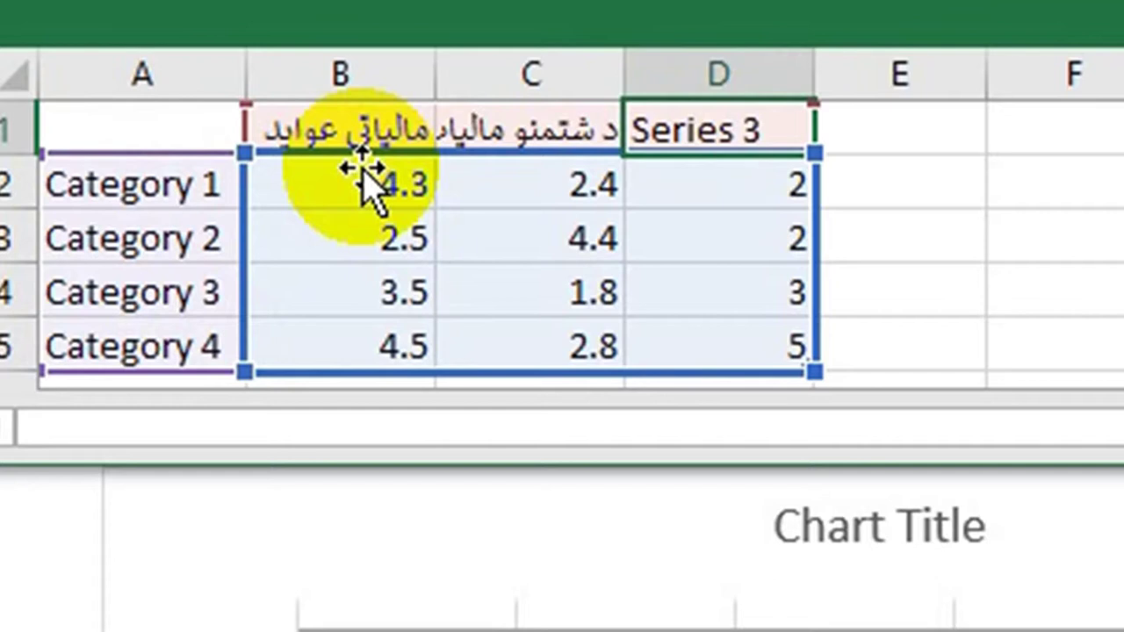
type("د کمر")
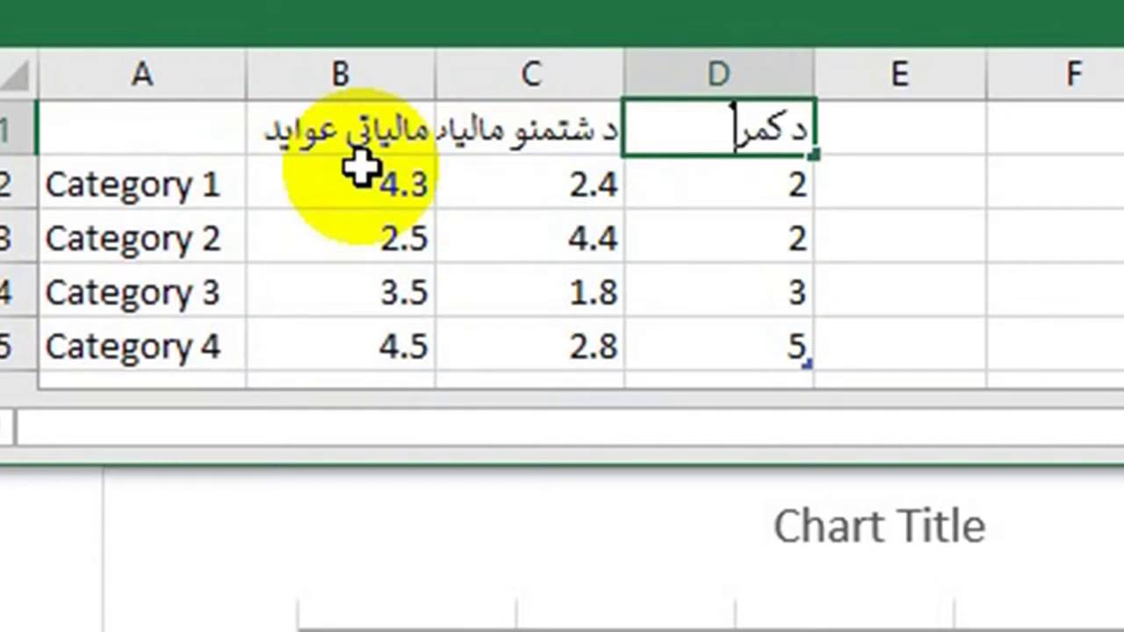
key("BackSpace")
key("BackSpace")
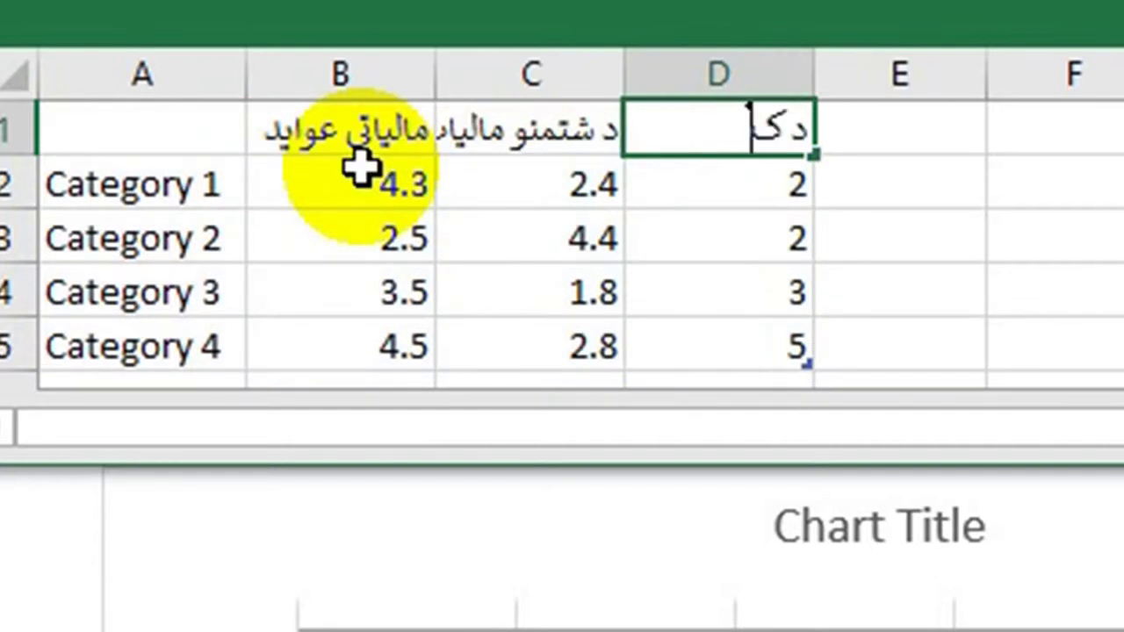
type("گمرک")
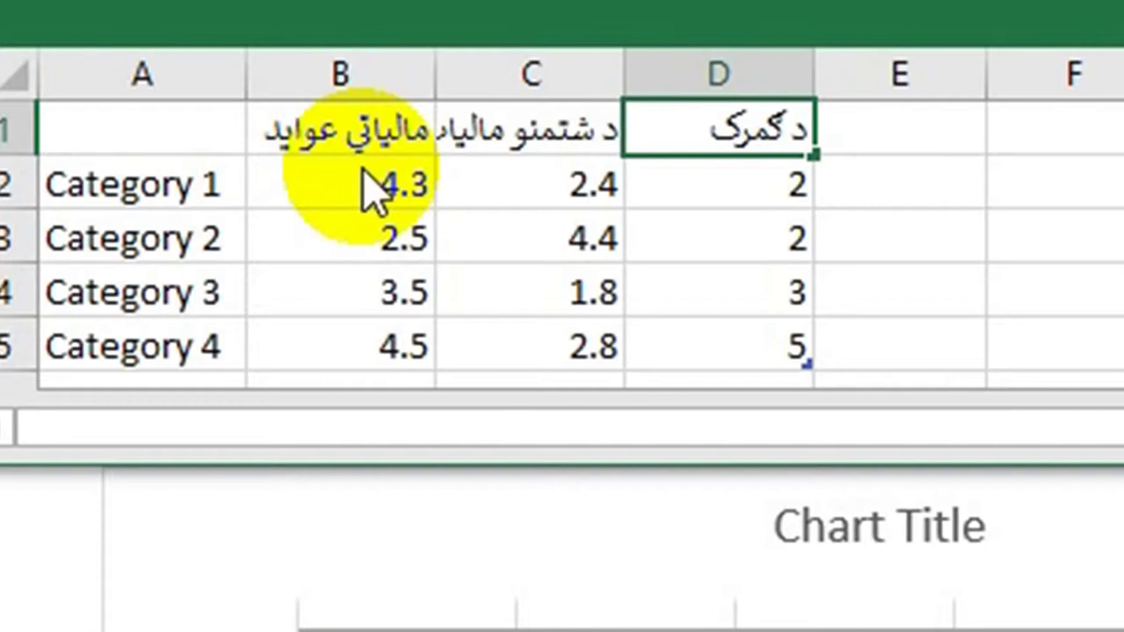
type("اتو")
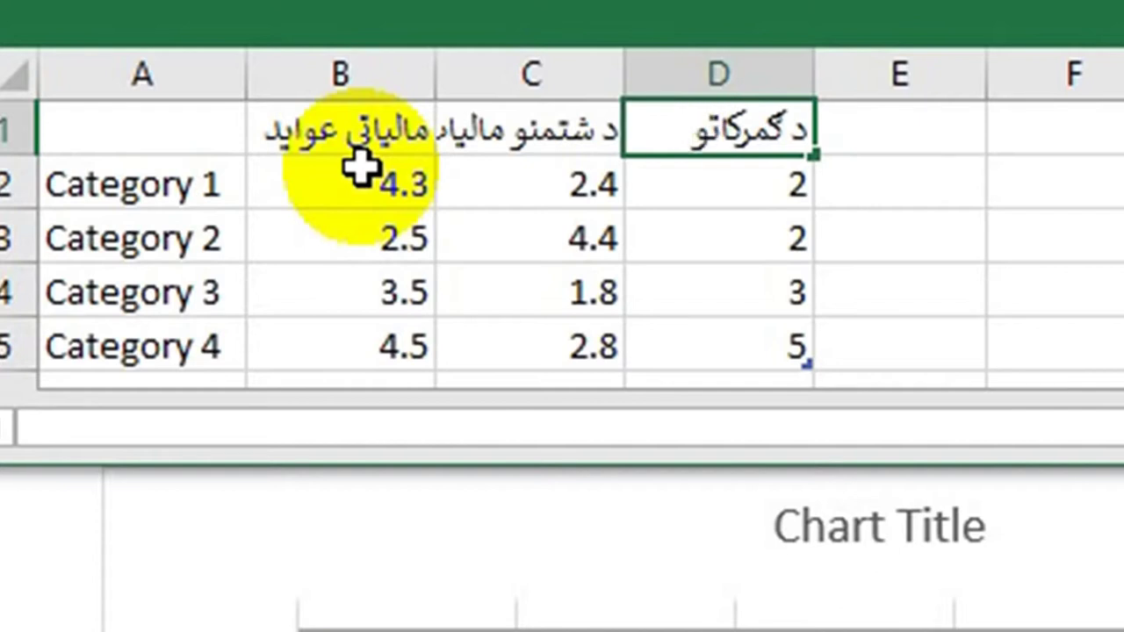
type(" عوايد")
key("Return")
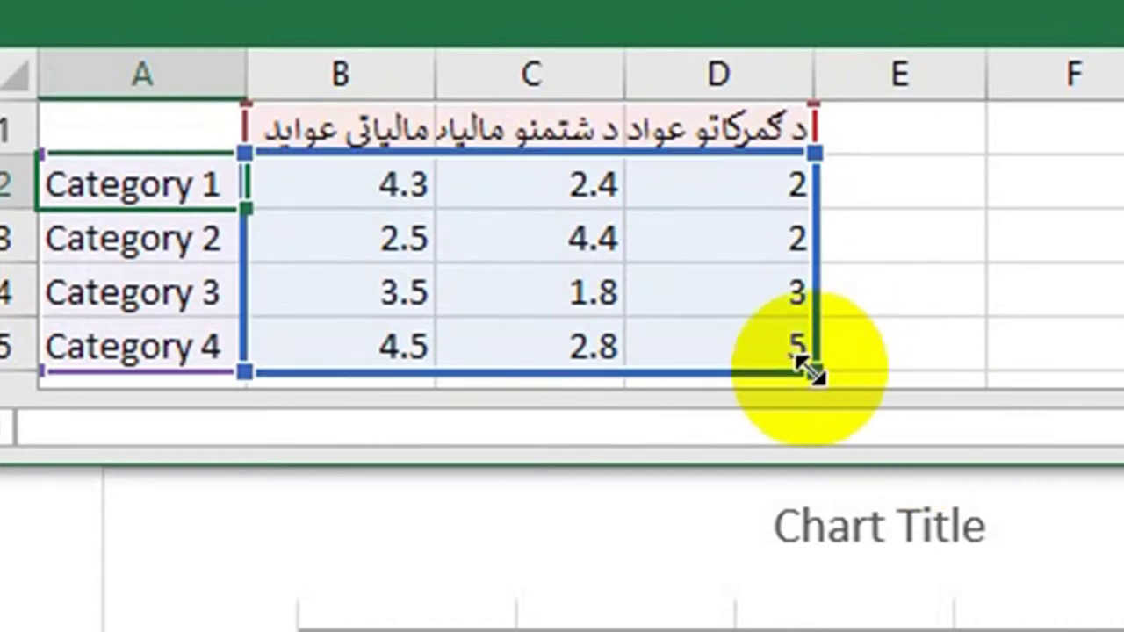
Extend the chart data range to column E and head it 'نور مالیات' in cell E1.
left_click_drag(812, 373, 914, 370)
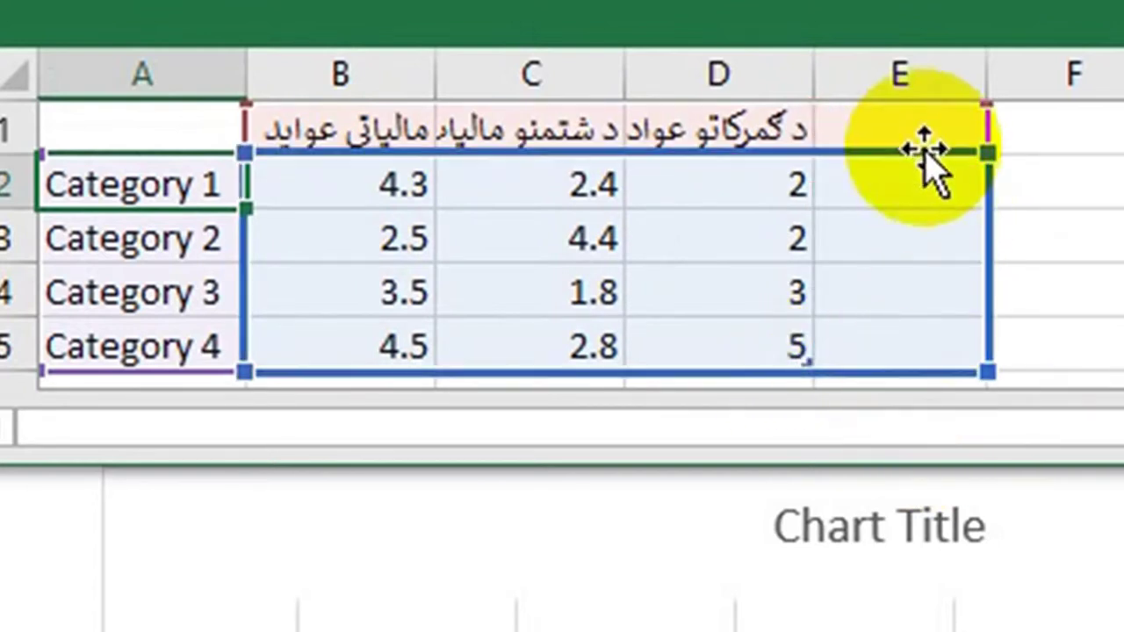
left_click(922, 132)
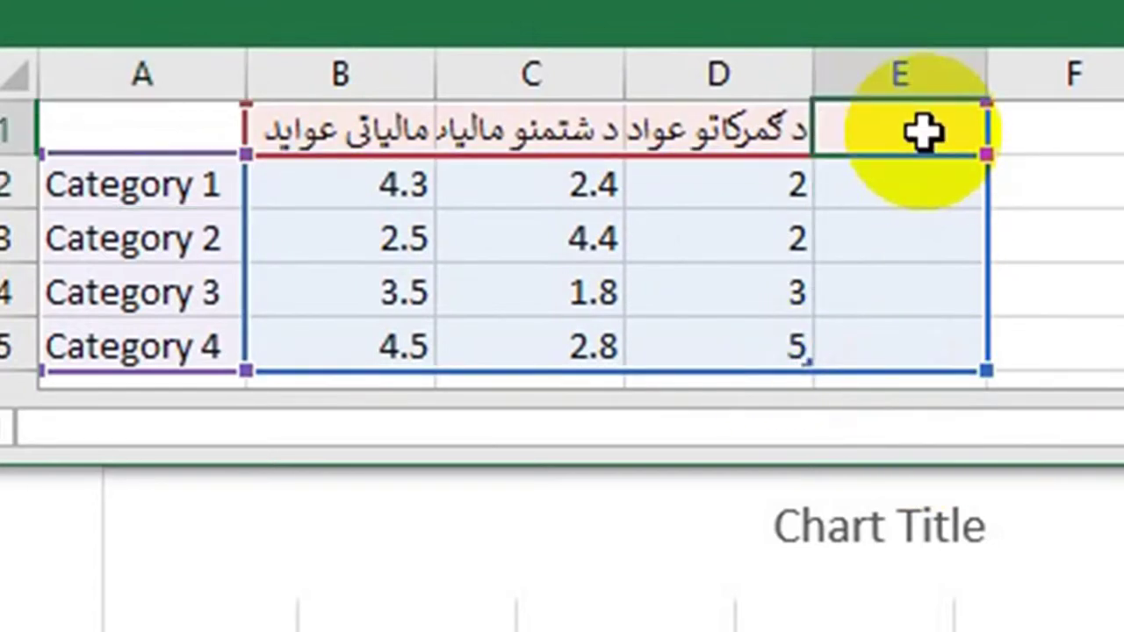
type("نوذ")
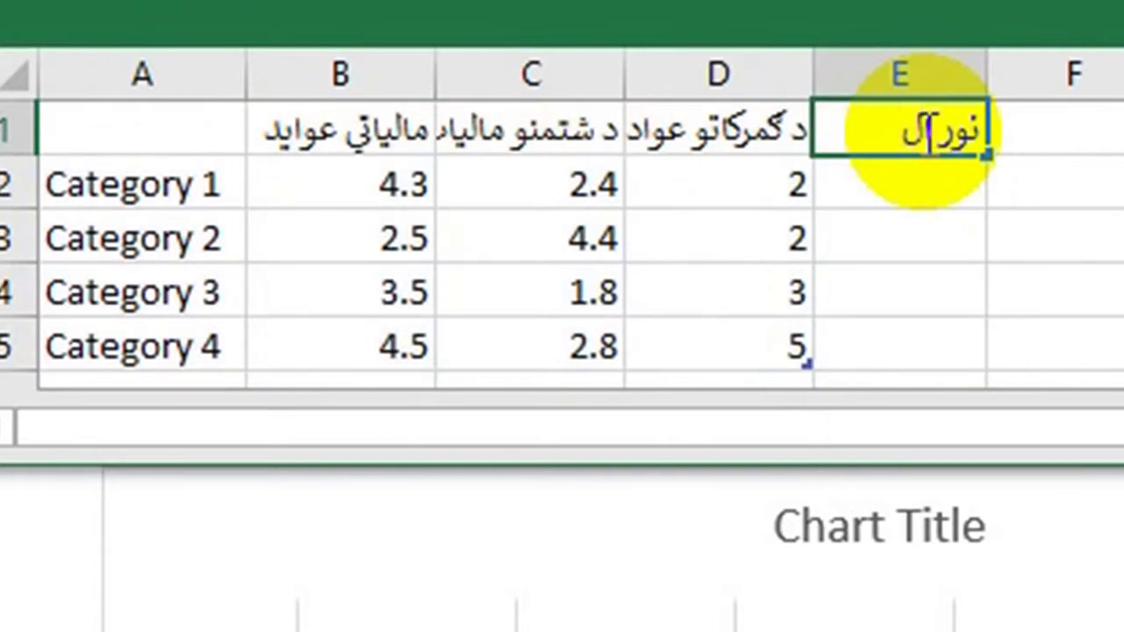
key("BackSpace")
key("BackSpace")
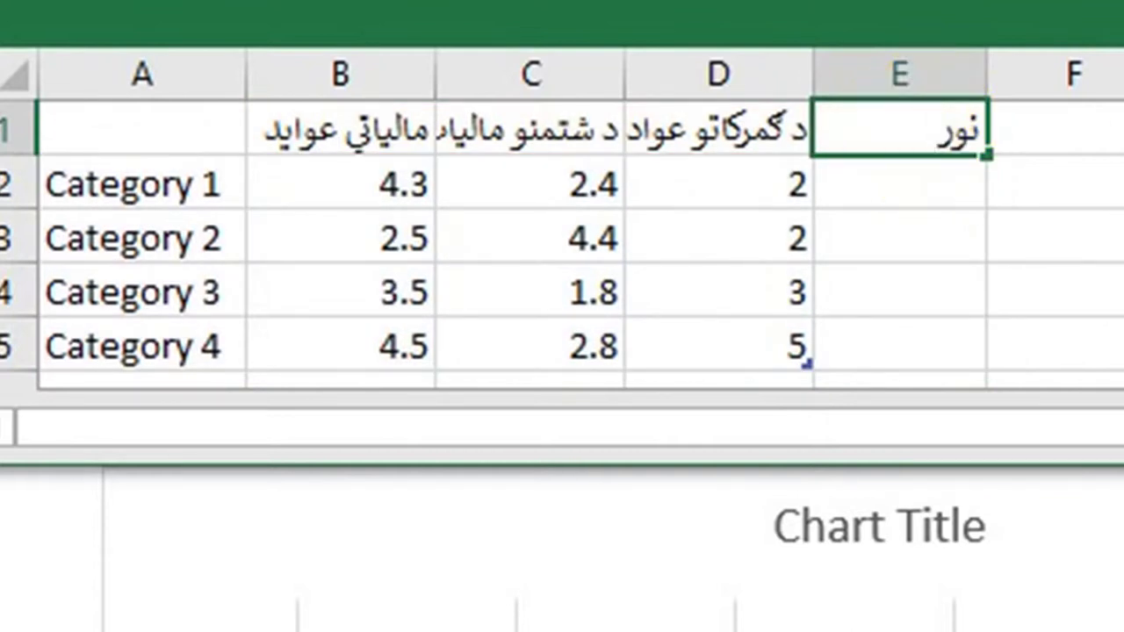
type("مالي")
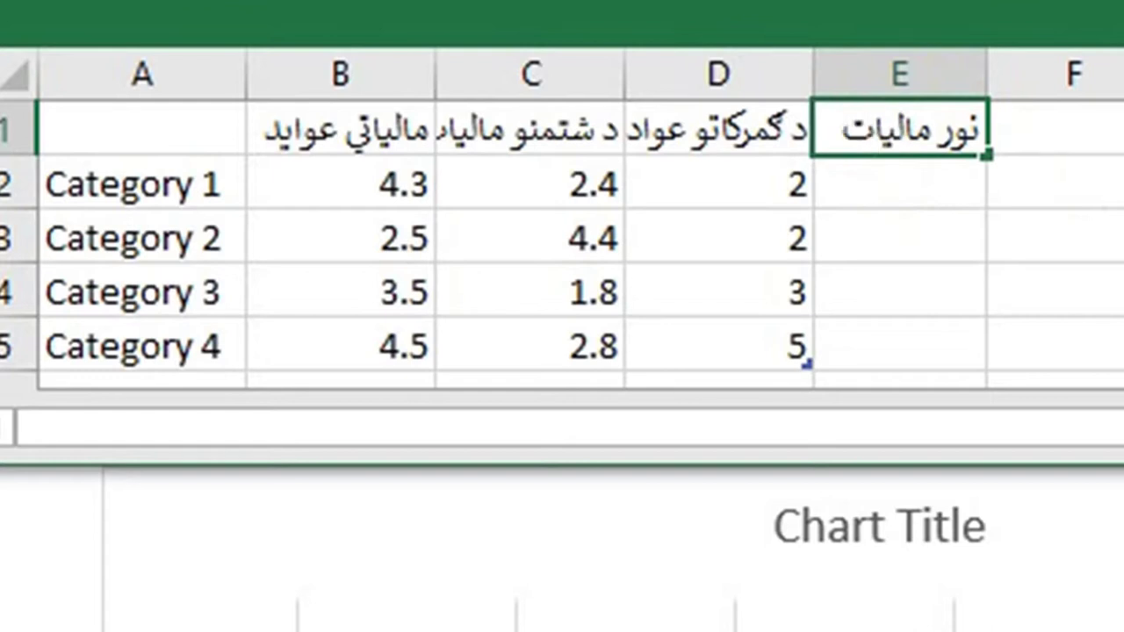
Type افغانستان, پاکستان, ایران and هند over Category 1–4 in cells A2:A5.
left_click(158, 207)
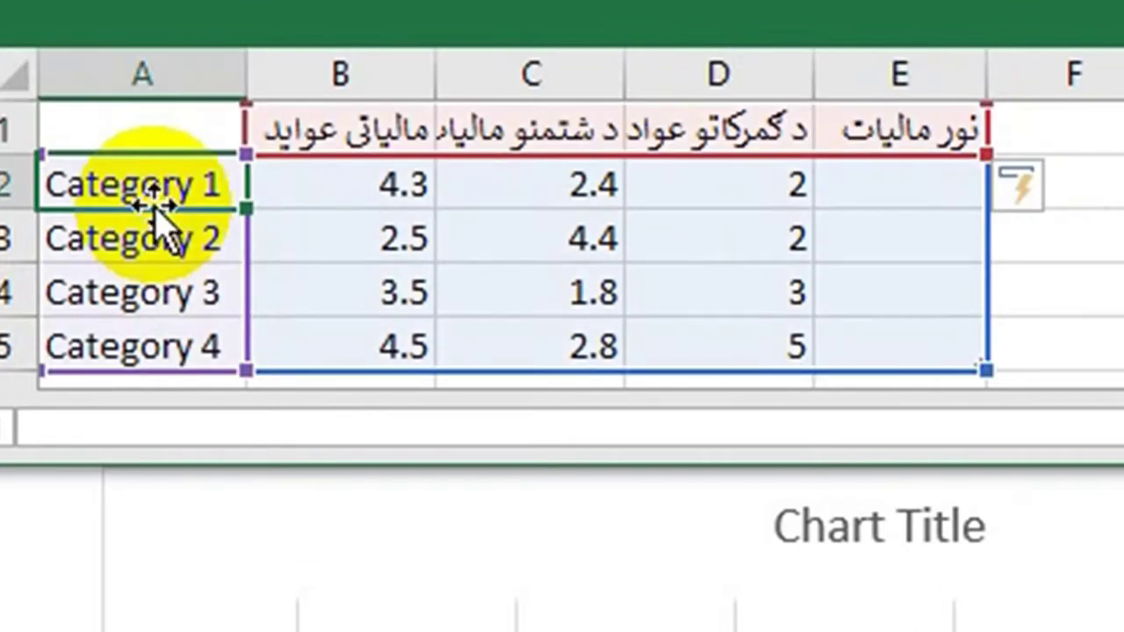
type("۲۰")
key("BackSpace")
key("BackSpace")
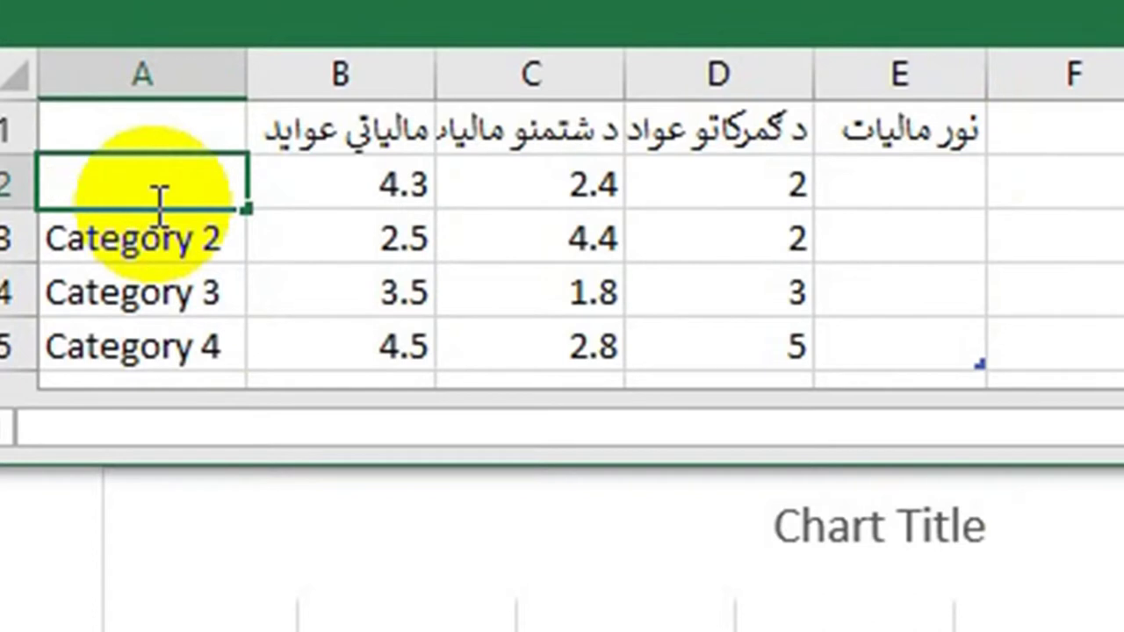
type("افغانستان")
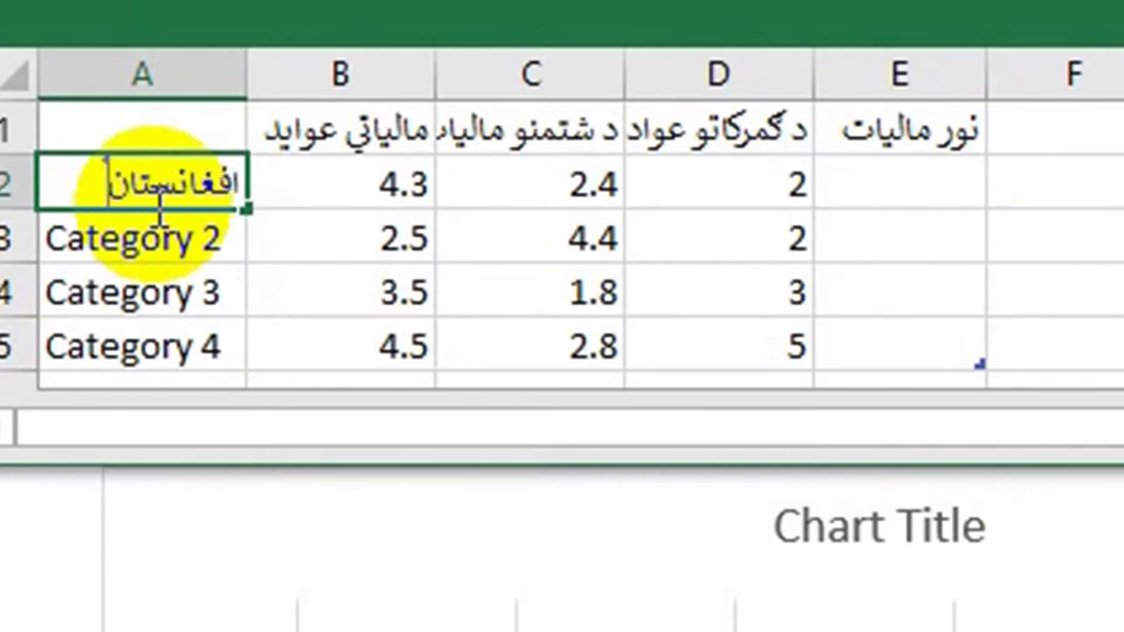
key("Return")
type("پاکستان")
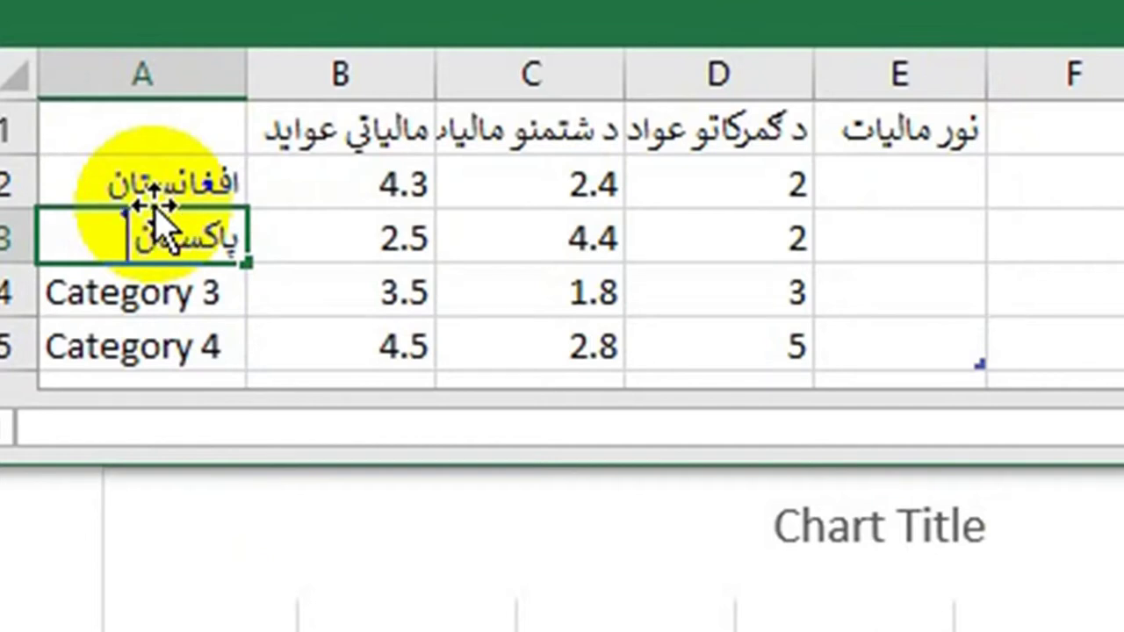
key("Return")
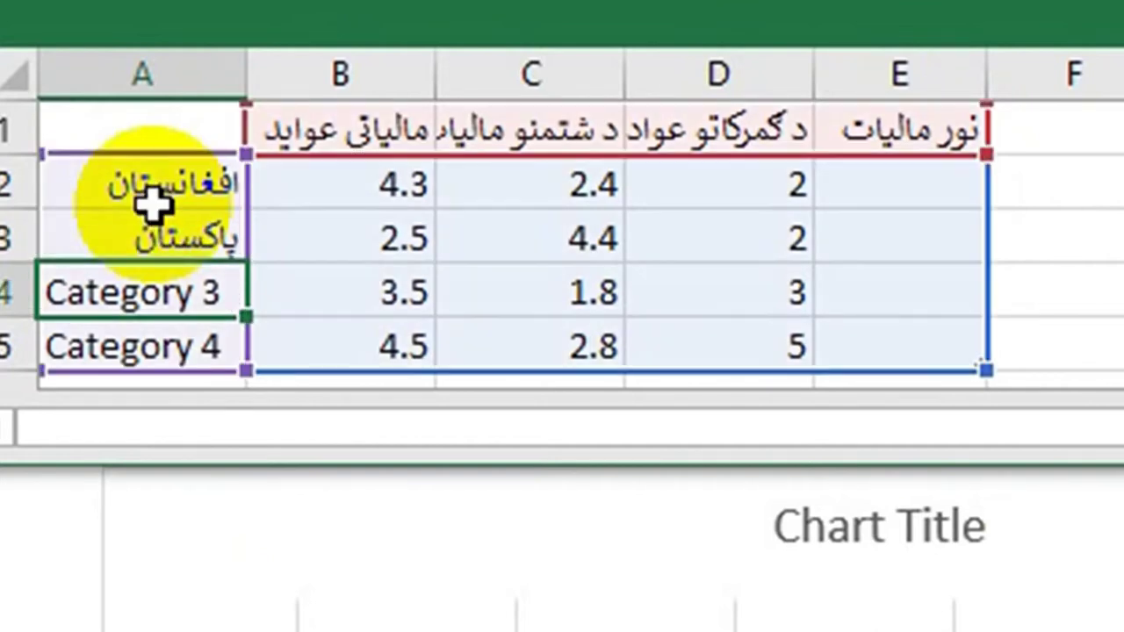
type("ایرا")
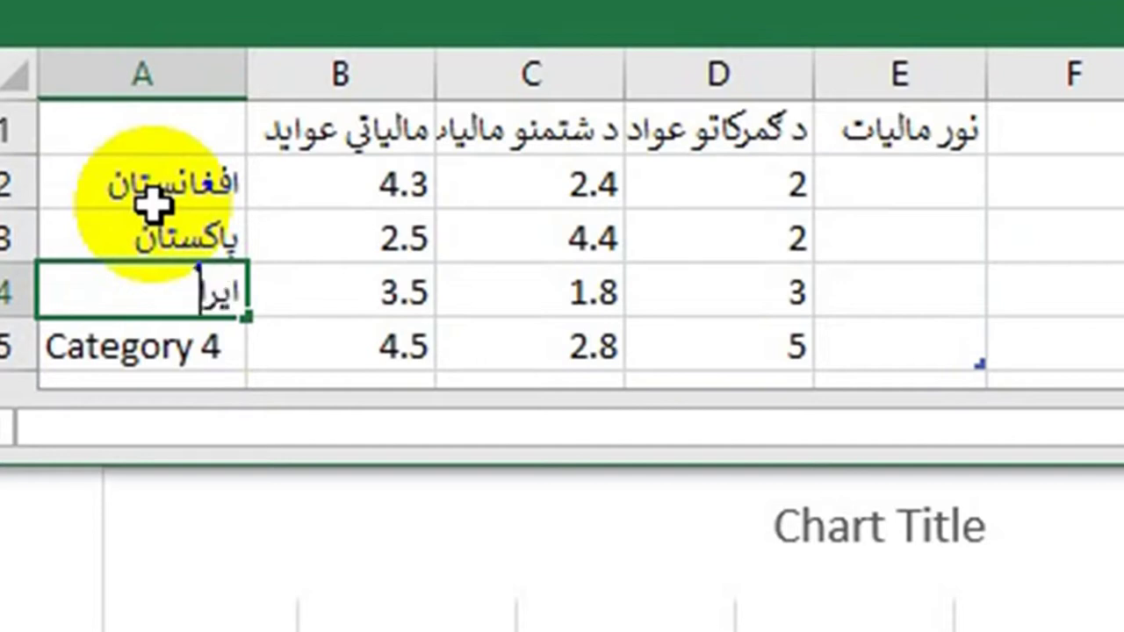
type("ن")
key("Return")
type("ه")
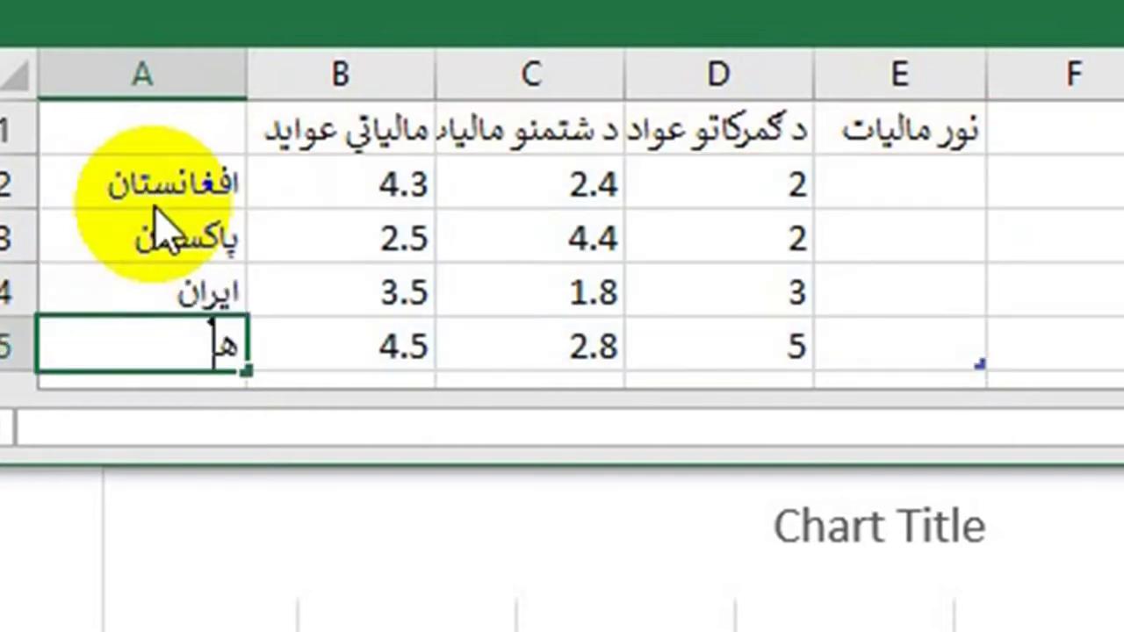
type("ند")
key("Tab")
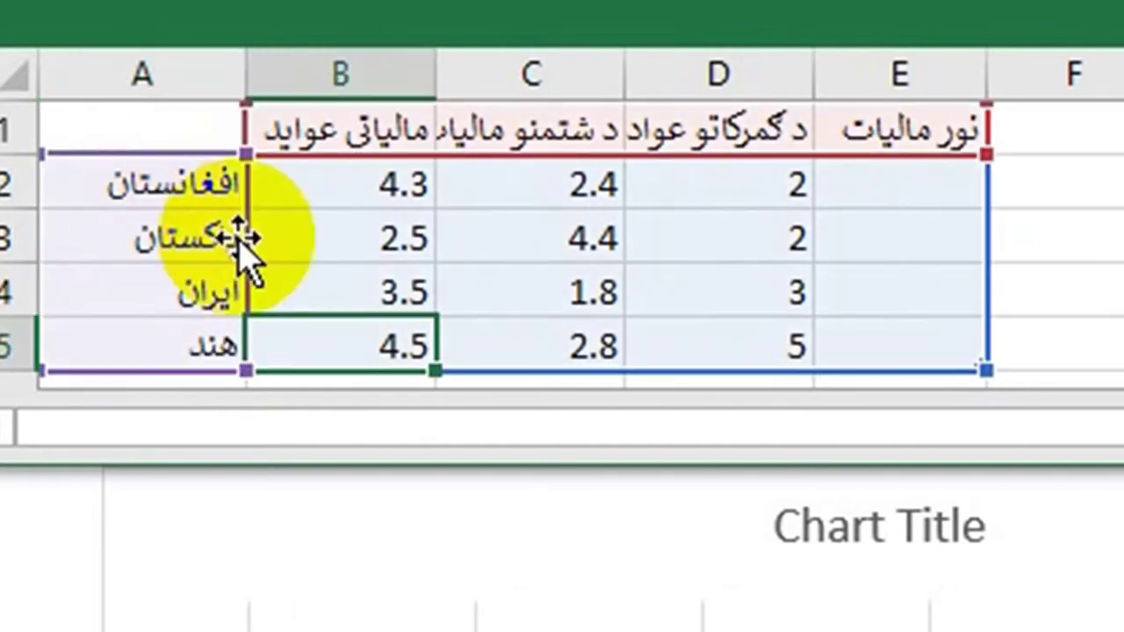
left_click(329, 184)
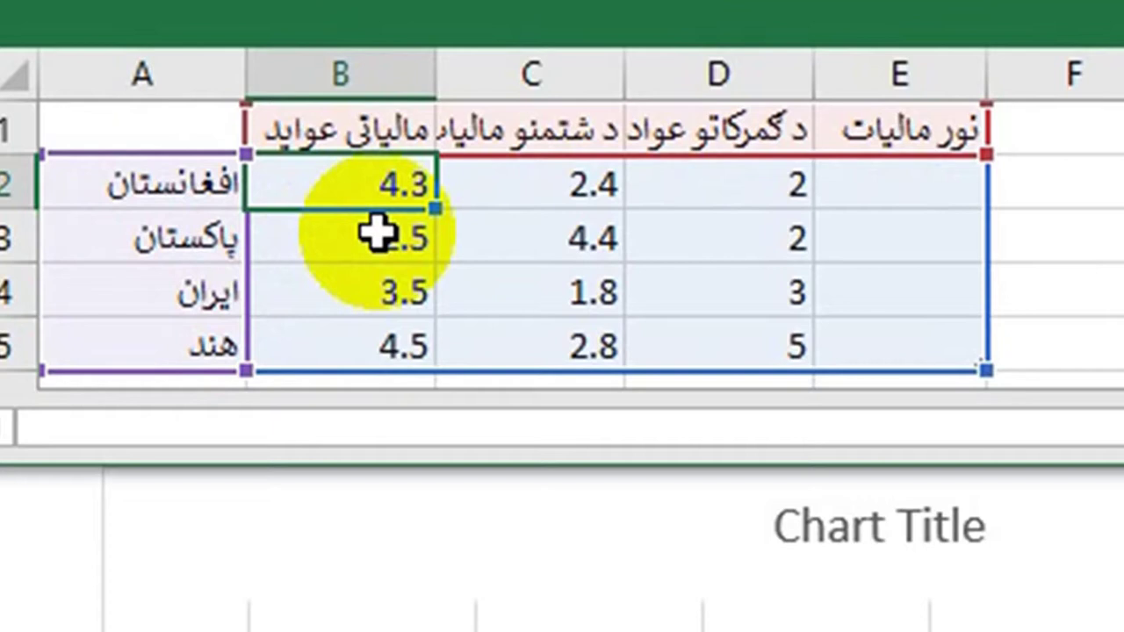
Narrow column B and set its values to ۳, ۵, ۵ and ۶ for the four countries.
left_click_drag(434, 58, 431, 58)
type("۳")
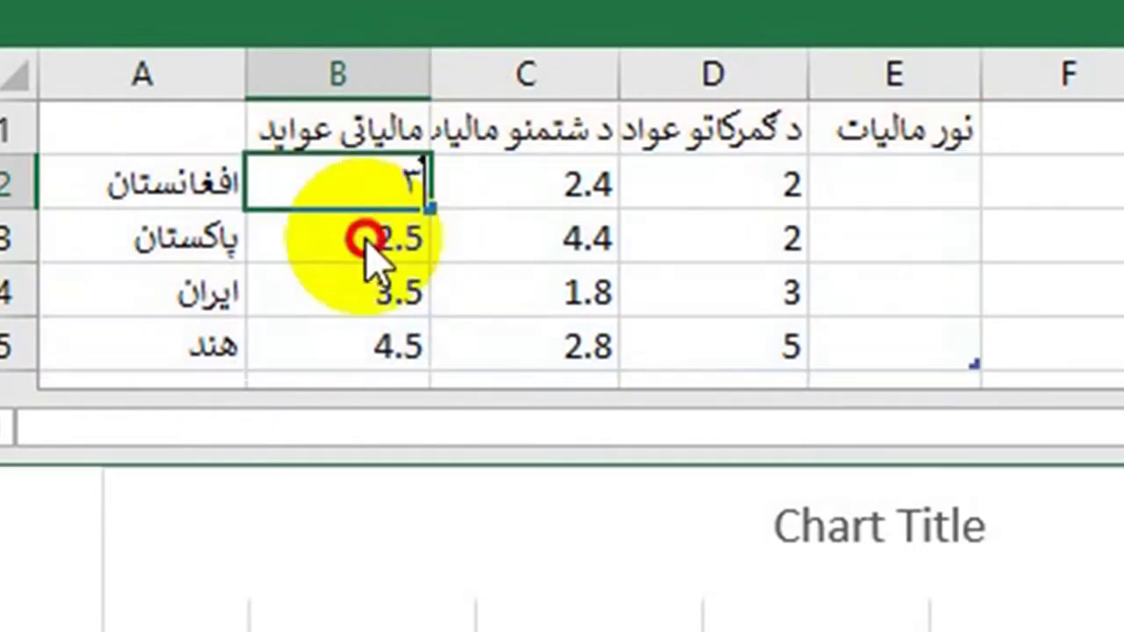
left_click(367, 241)
type("۴")
key("BackSpace")
type("۵")
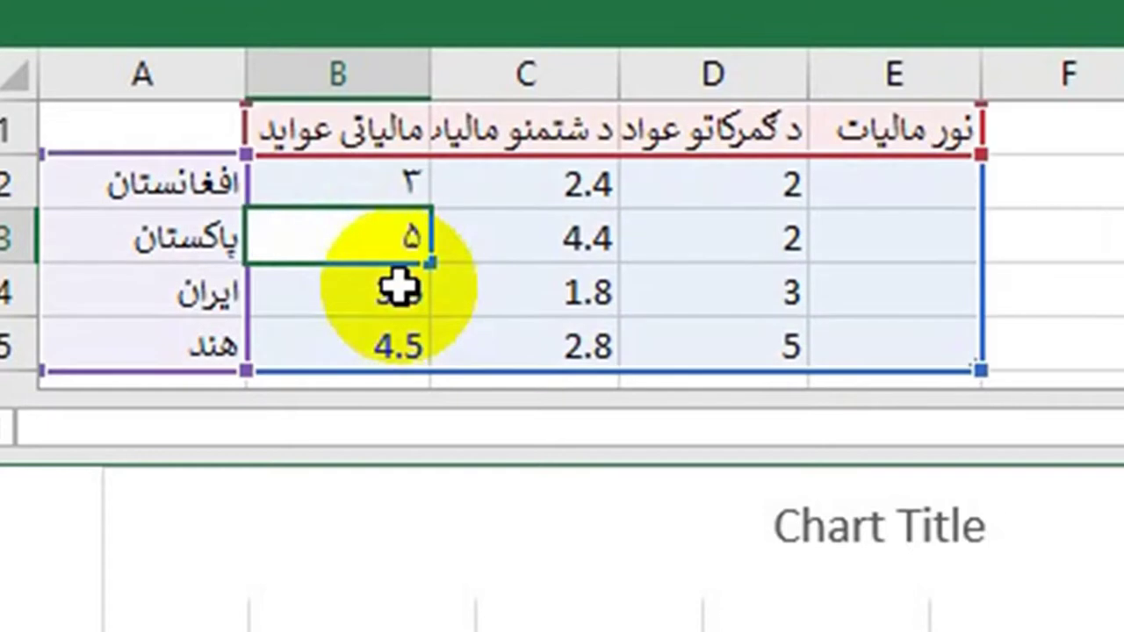
left_click(399, 290)
type("۵")
left_click(407, 347)
type("۶")
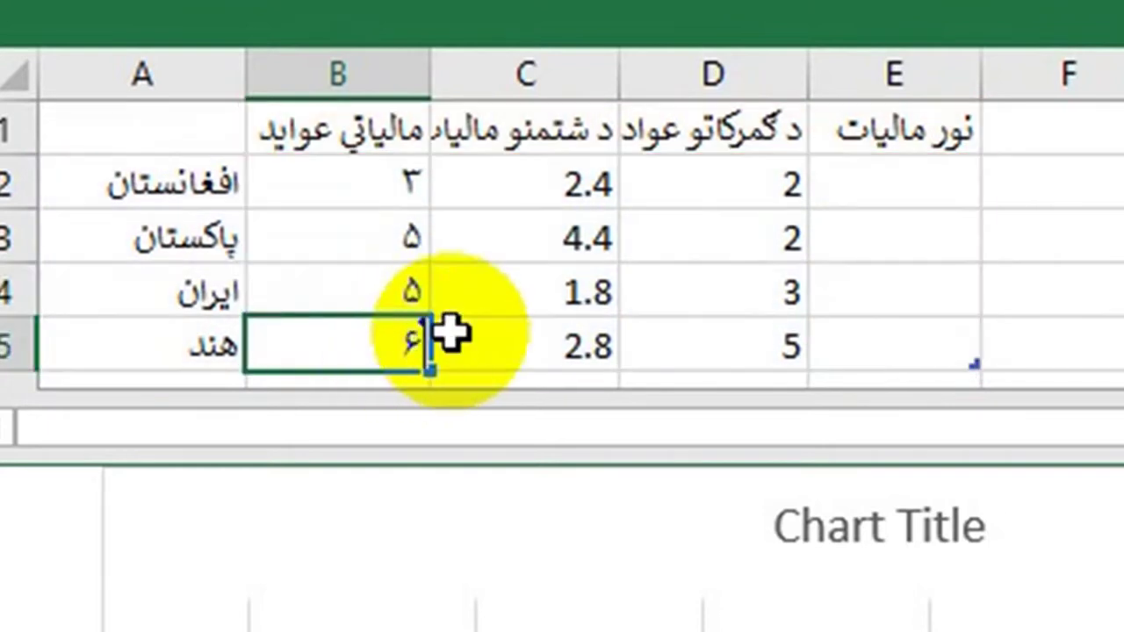
Set column C values to ۶ for Pakistan, ۵ for Iran and ۷ for India.
left_click(450, 332)
type("۷")
left_click(535, 296)
type("۵")
left_click(535, 235)
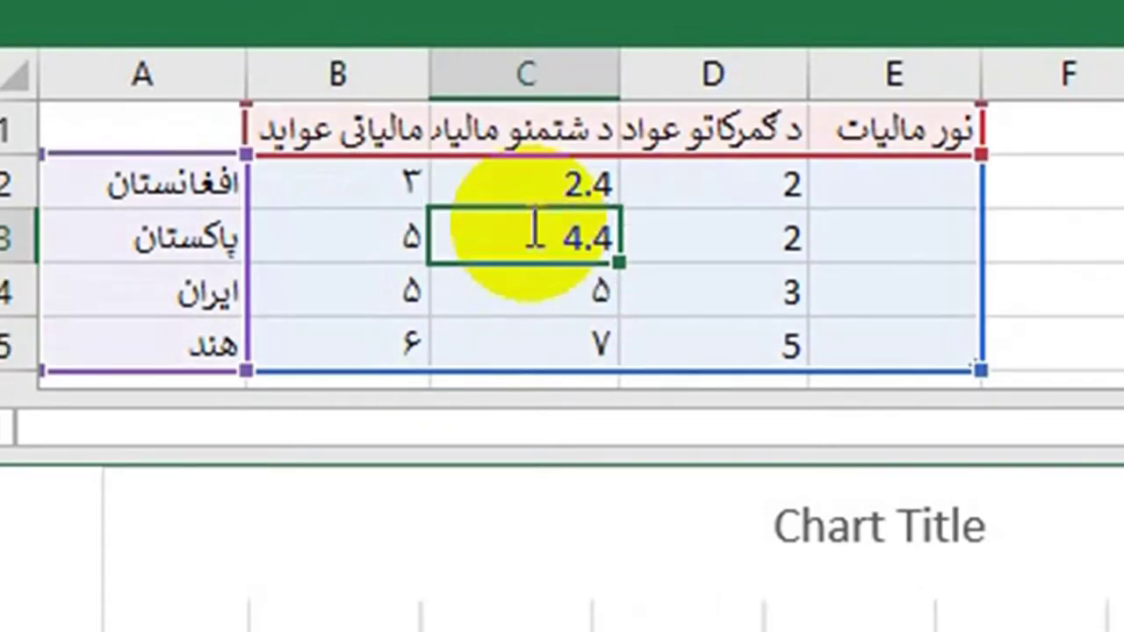
type("۶")
left_click(527, 180)
Set column D to ۸, ۶, ۷, ۵ and Afghanistan's column C value to ۶.
left_click(754, 189)
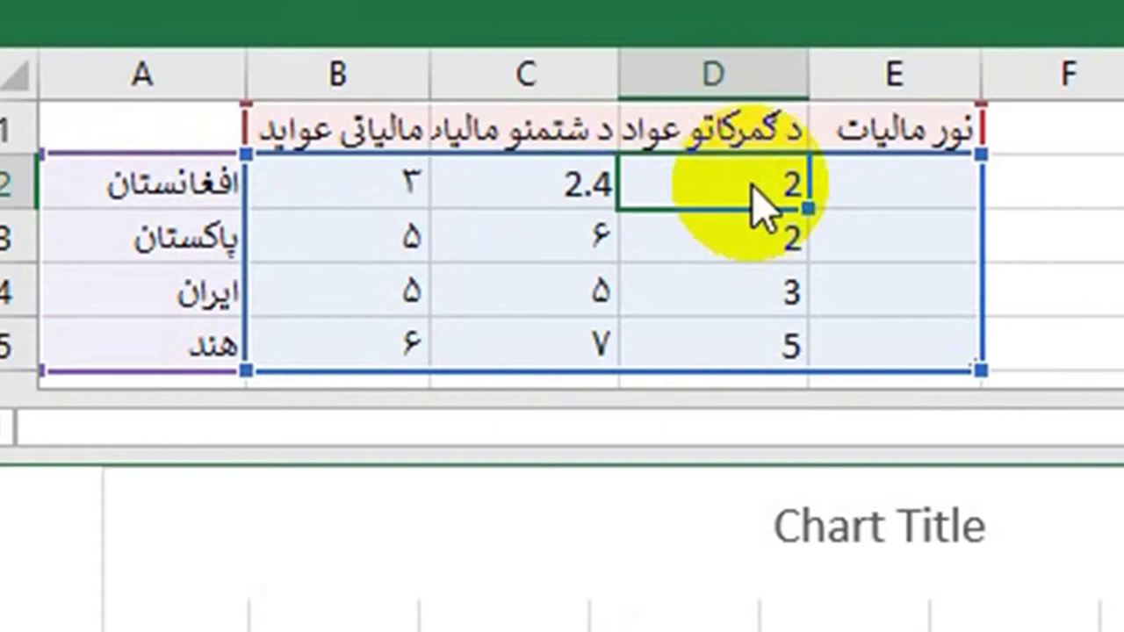
type("۸")
left_click(728, 249)
type("۶")
left_click(734, 308)
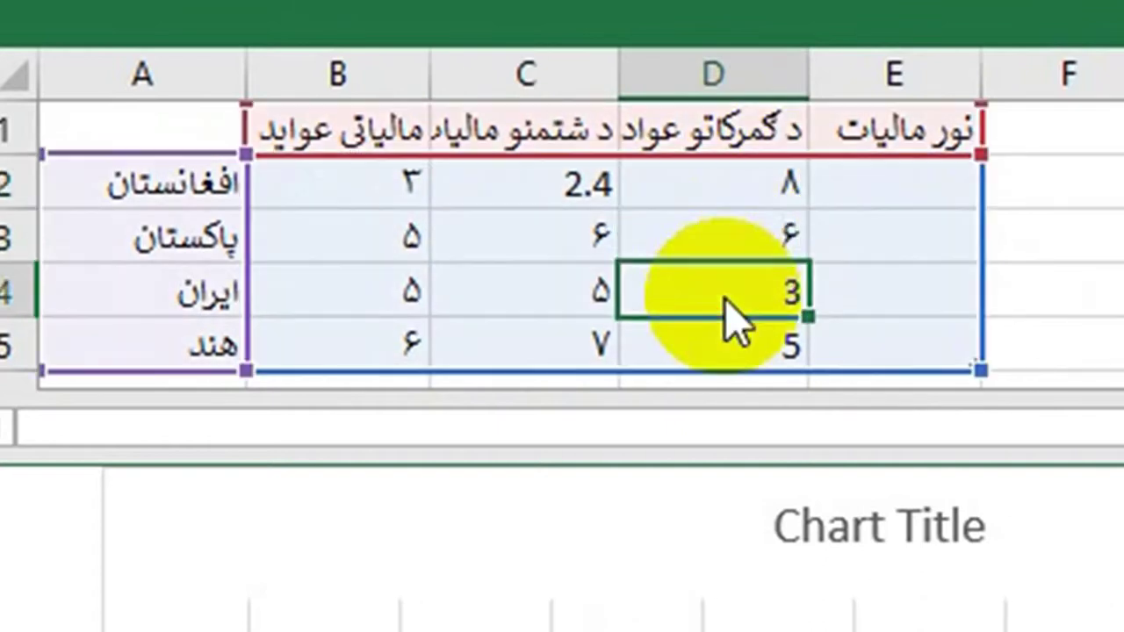
type("۷")
left_click(738, 347)
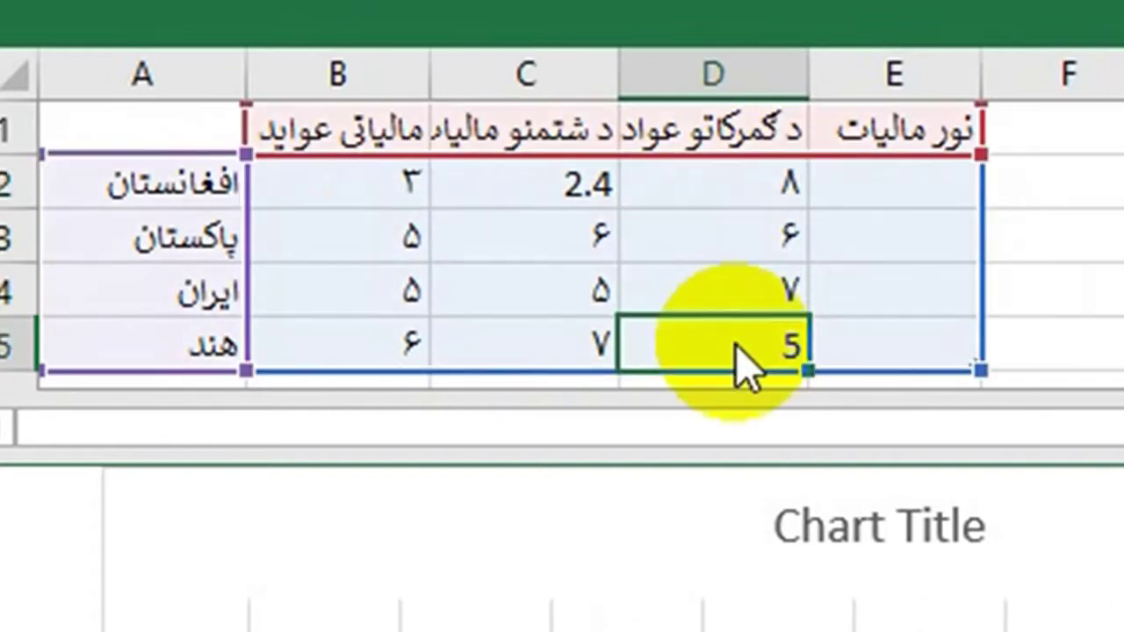
type("۵")
left_click(402, 183)
left_click(531, 184)
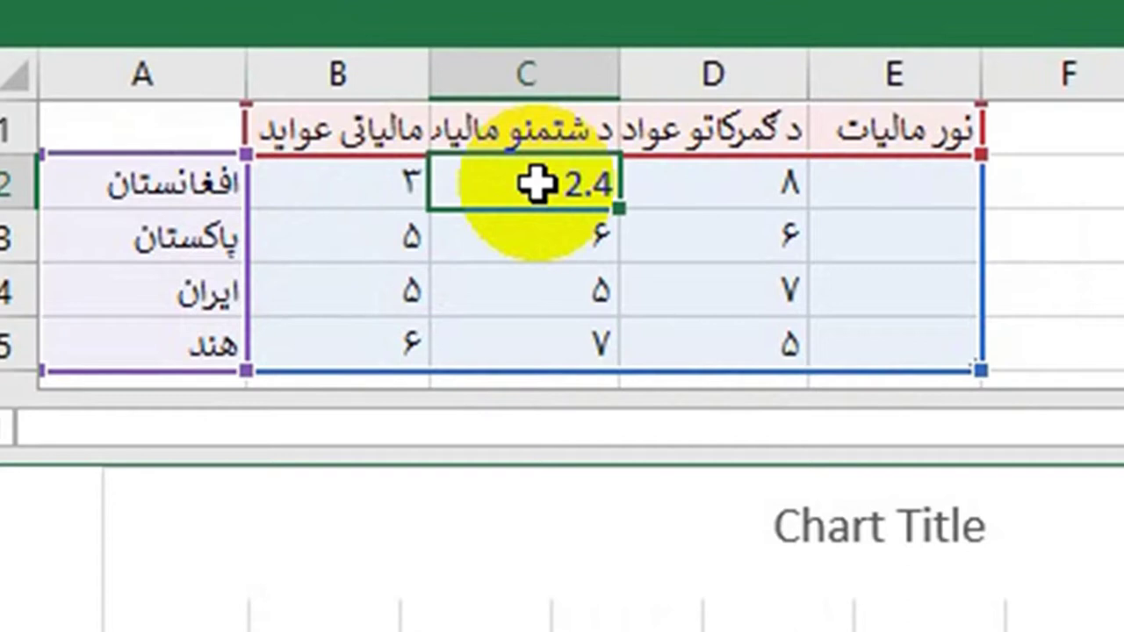
type("۶")
Fill the نور مالیات series in column E with ۲, ۱, ۲ and ۳.
left_click(918, 198)
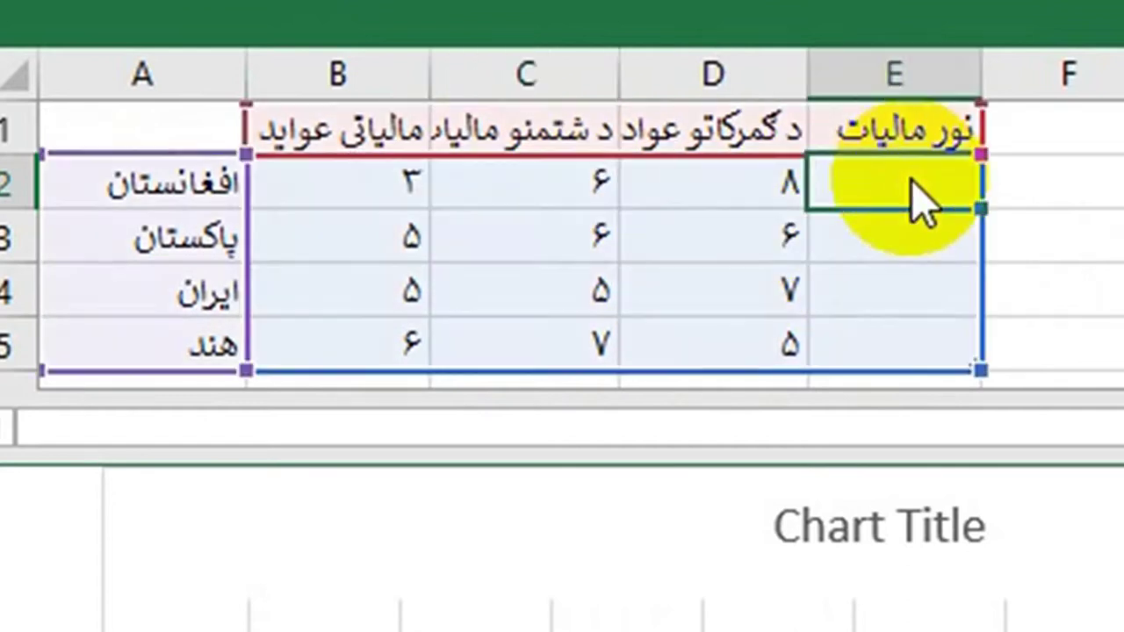
type("۲")
left_click(896, 234)
type("۱")
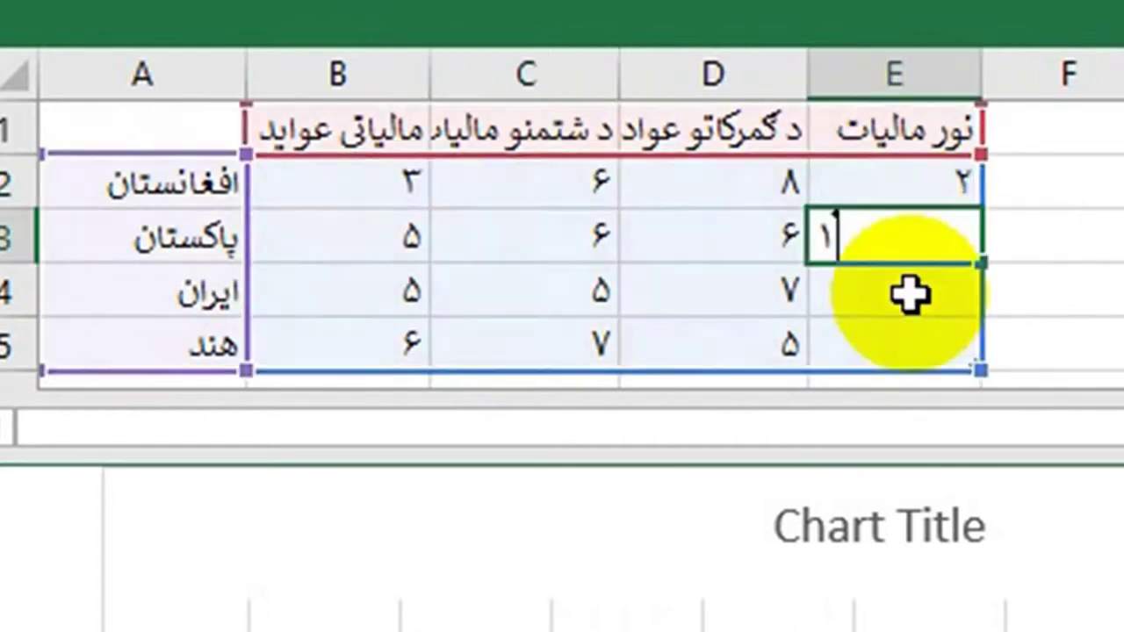
left_click(914, 294)
type("۲")
left_click(551, 196)
type("۳")
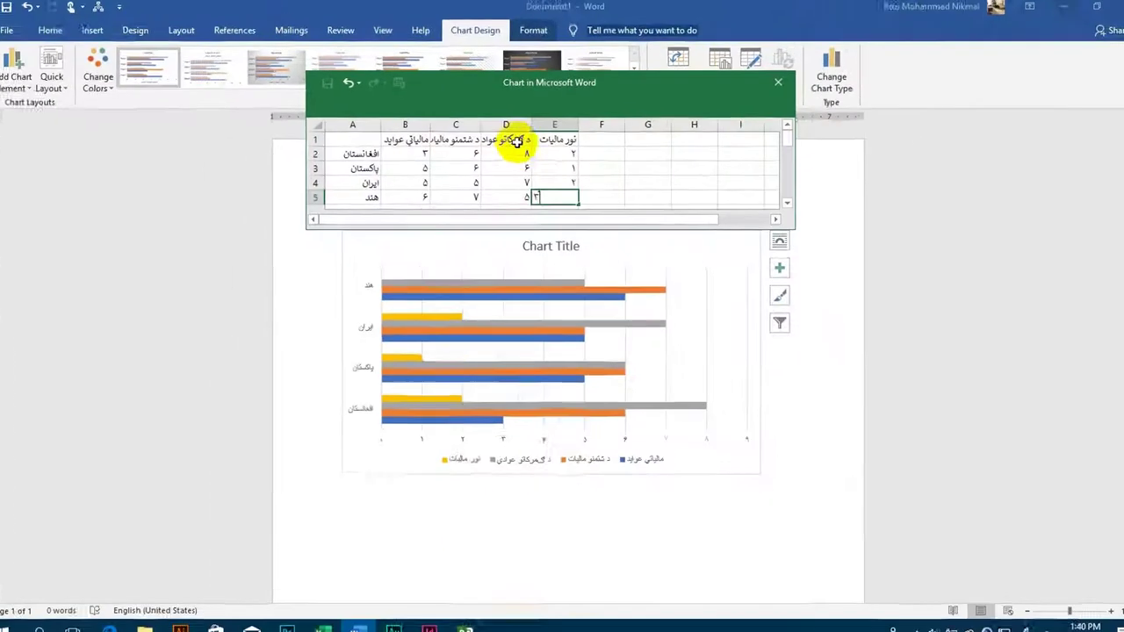
left_click(525, 167)
Close the chart data, enlarge the chart toward the lower right, and apply Chart Style 2.
left_click(513, 154)
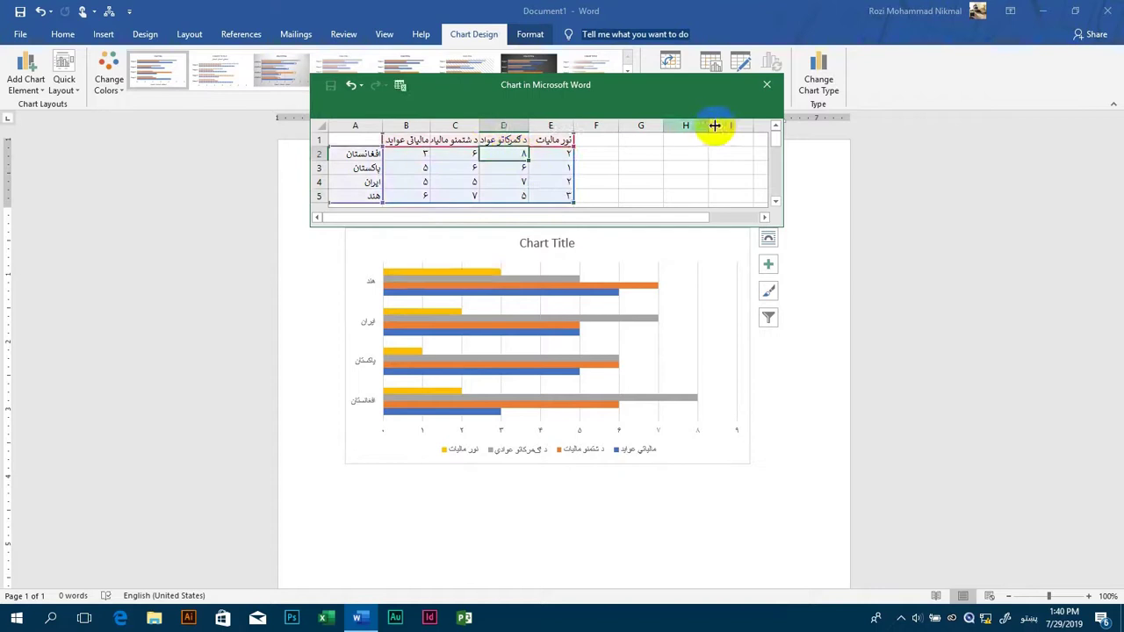
left_click(766, 91)
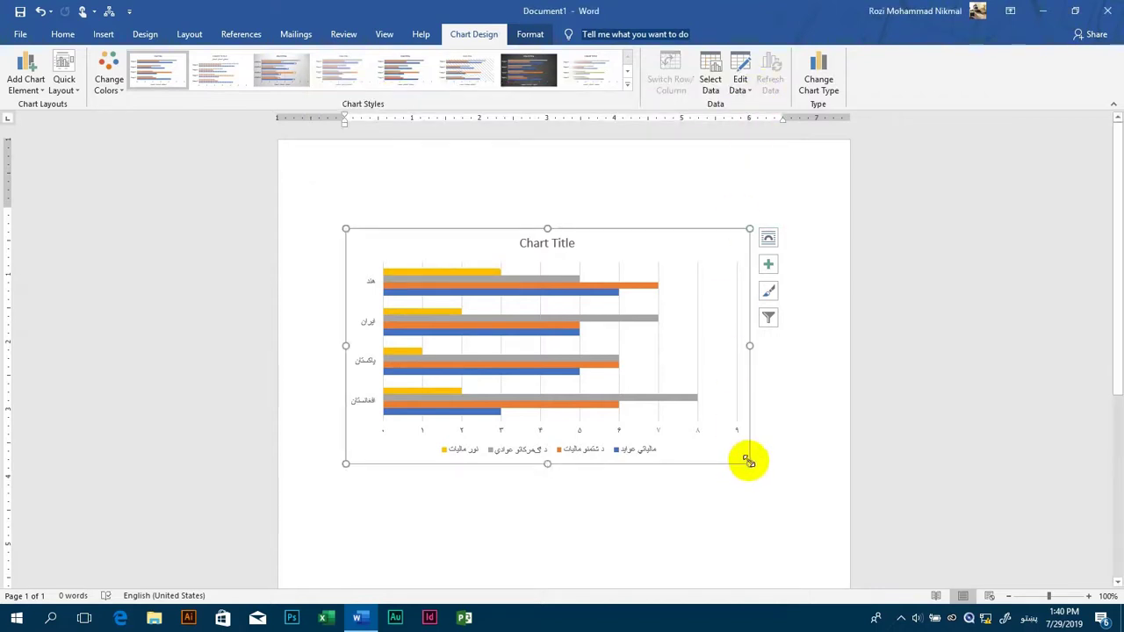
left_click_drag(747, 461, 798, 500)
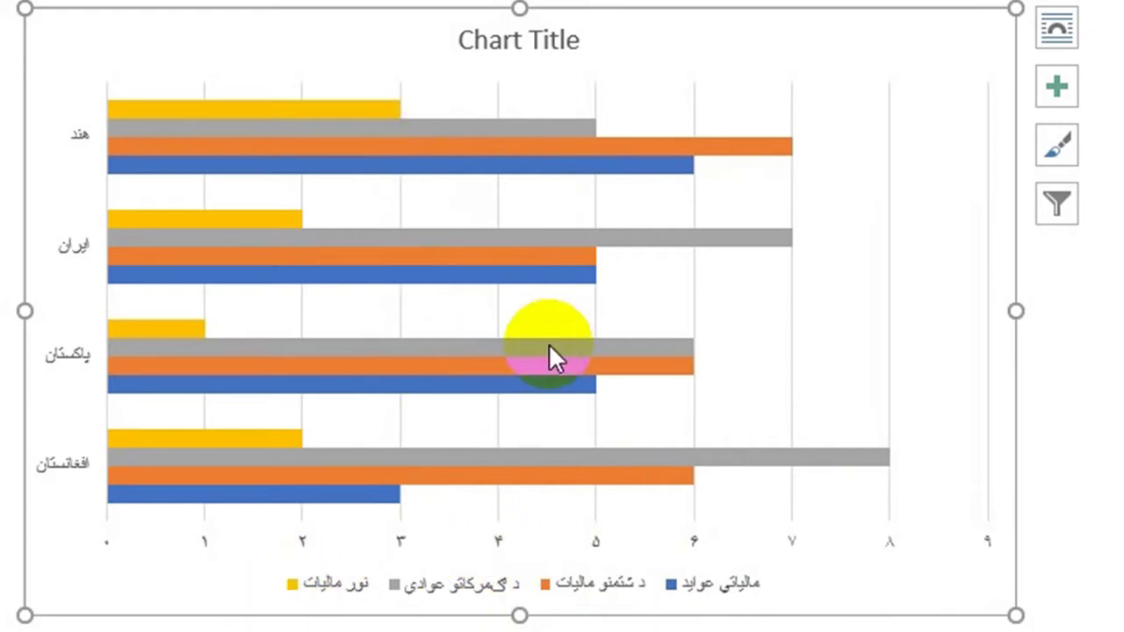
mouse_move(550, 347)
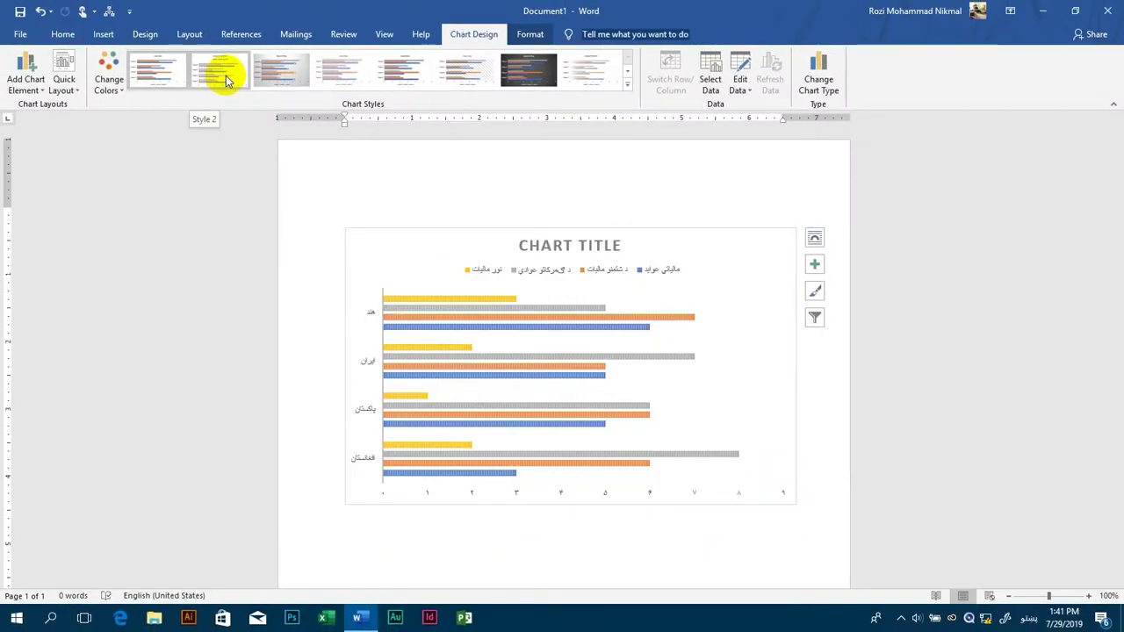
left_click(225, 76)
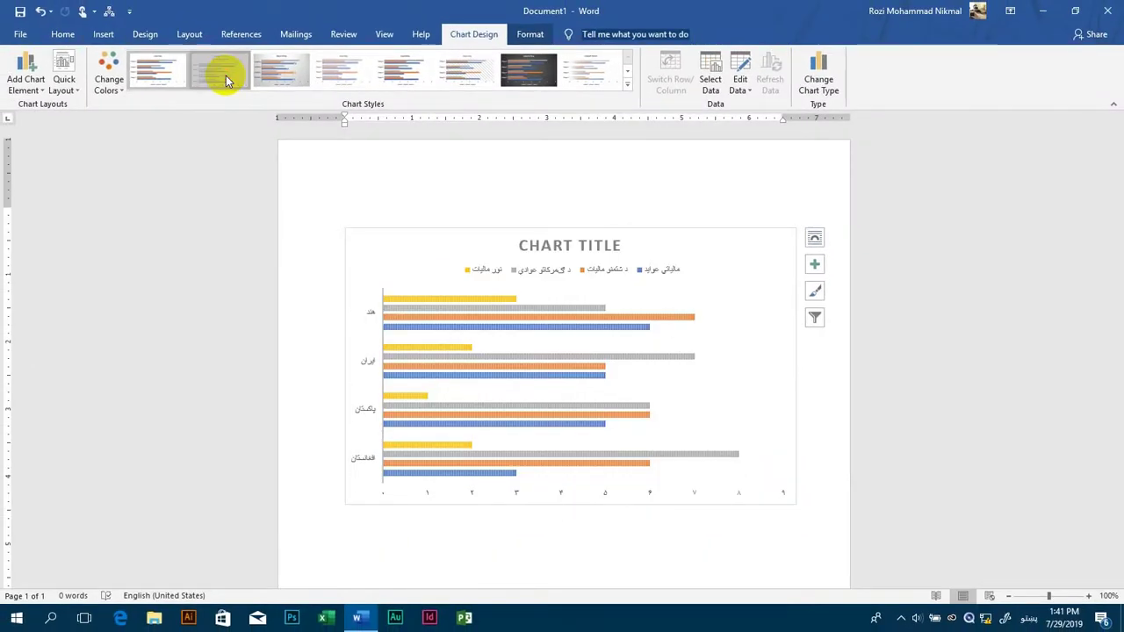